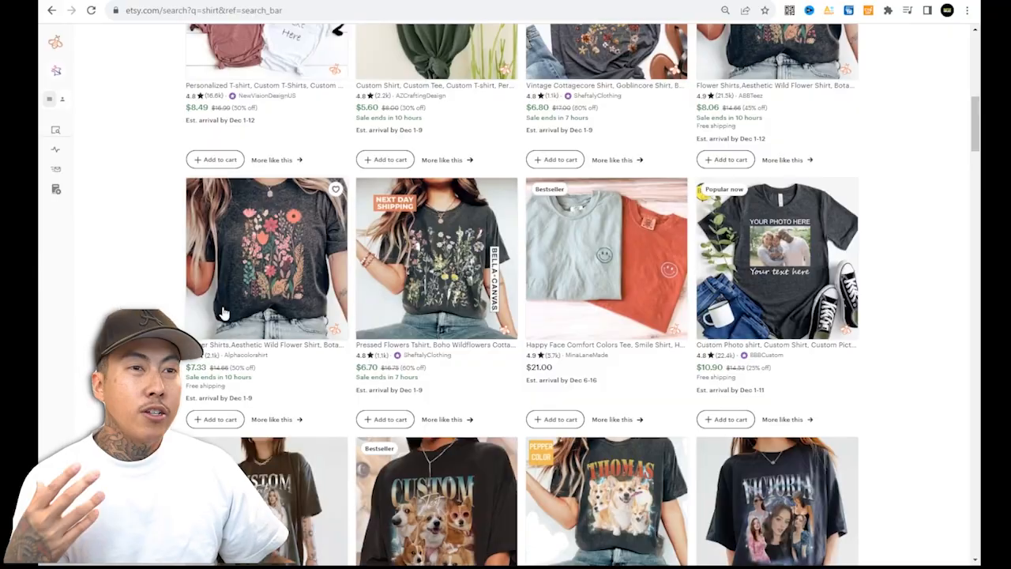
Browse the Etsy shirt search results to see which designs are popular.
scroll(234, 318, down, 11)
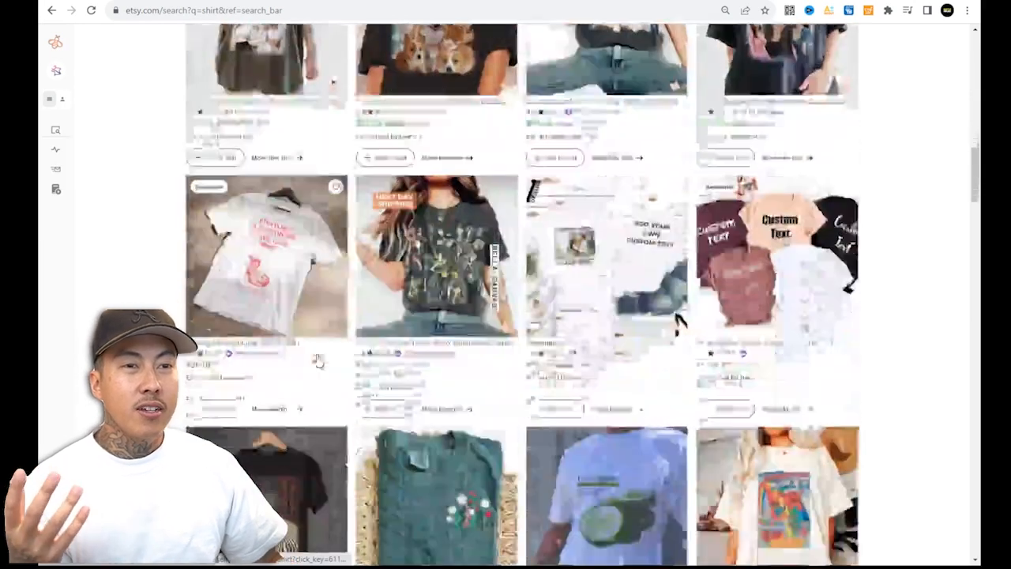
scroll(308, 363, down, 2)
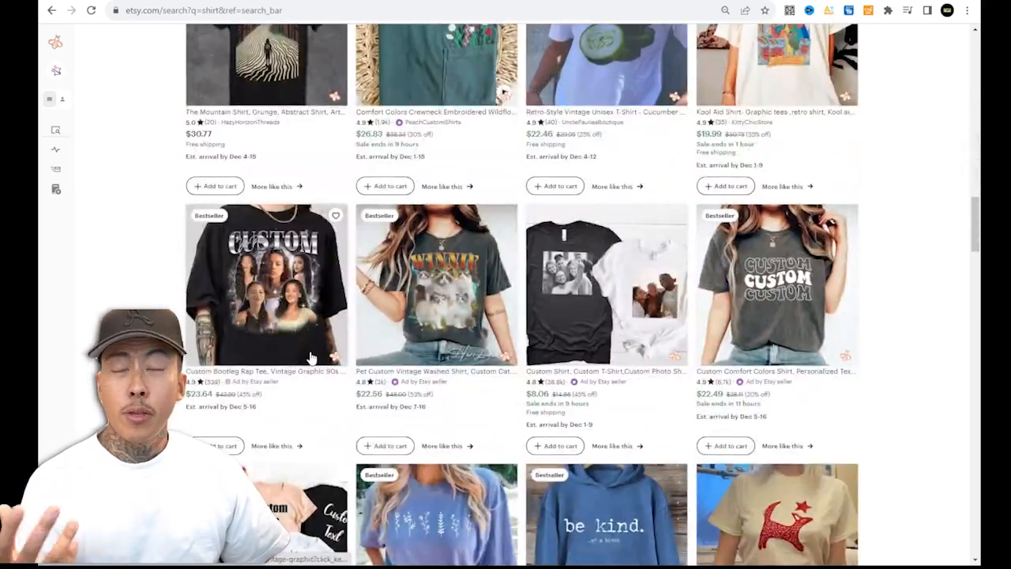
scroll(322, 358, down, 5)
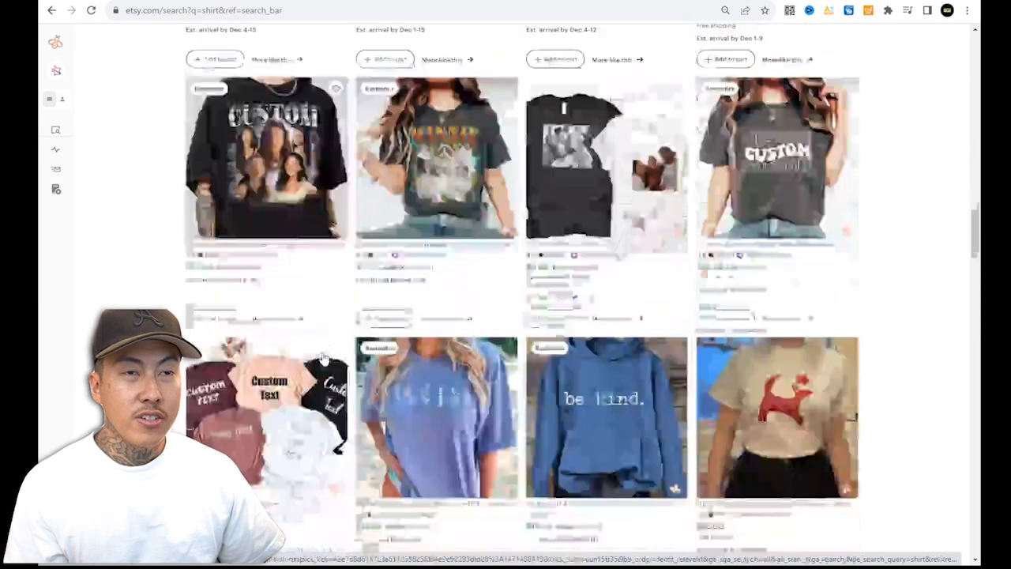
scroll(332, 357, down, 5)
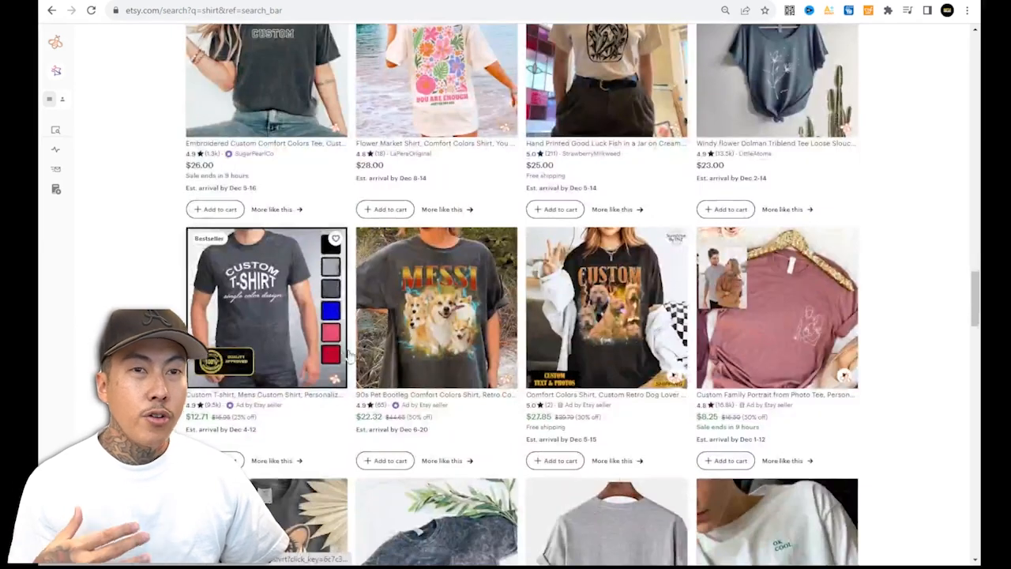
scroll(564, 385, down, 3)
scroll(564, 384, down, 10)
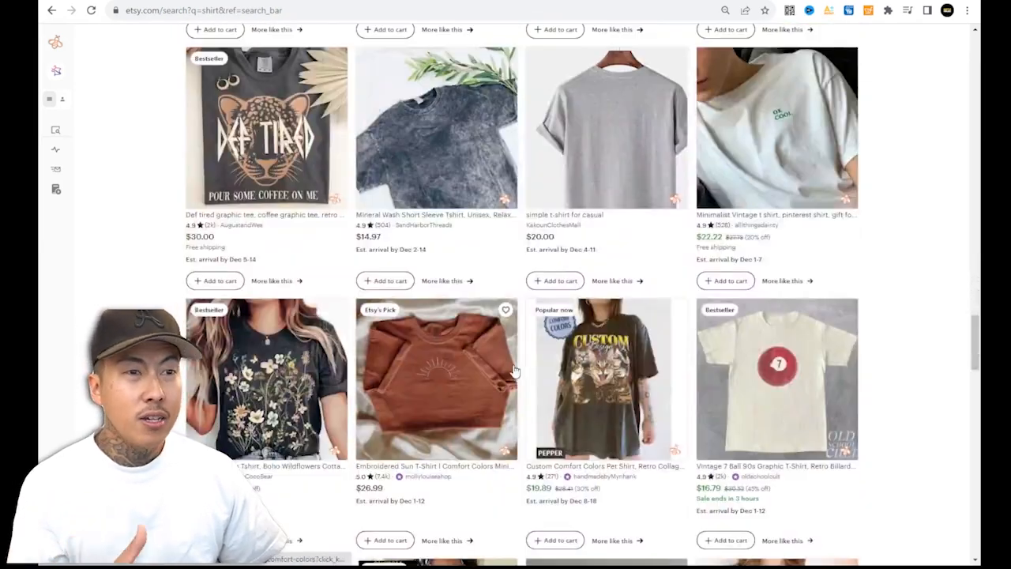
scroll(507, 362, down, 3)
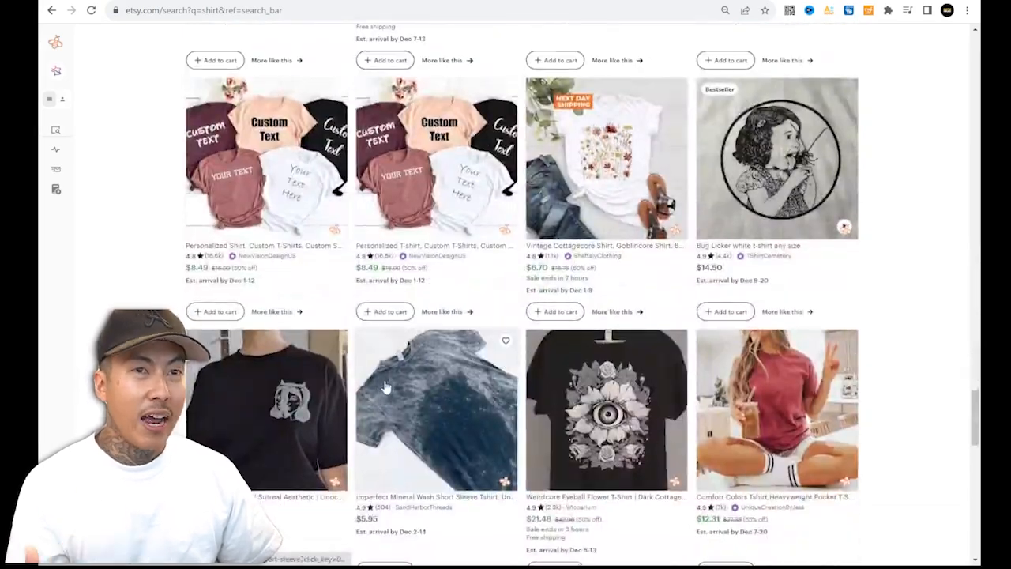
scroll(387, 388, down, 4)
scroll(400, 265, up, 10)
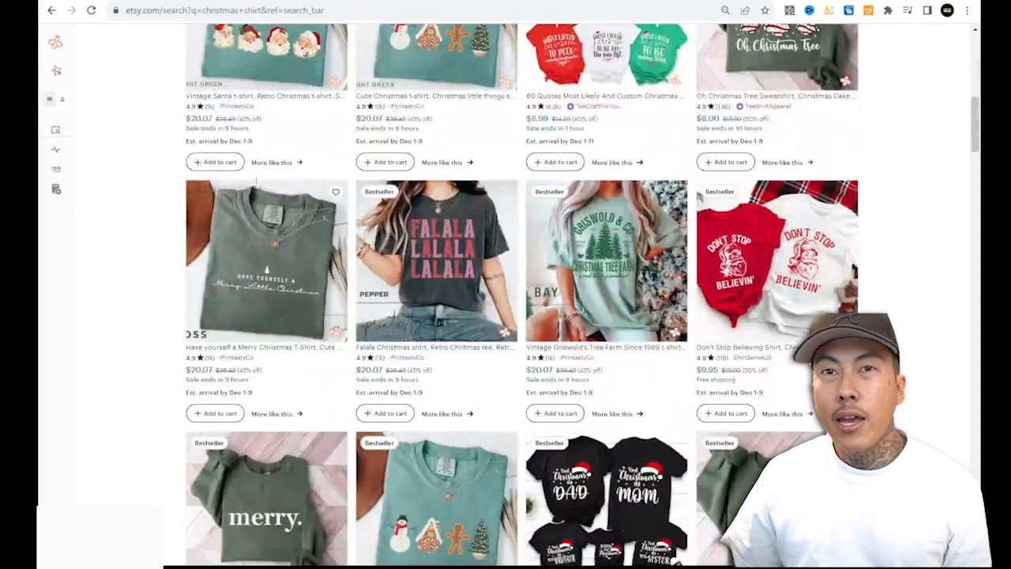
Sort the Christmas shirt listings in Product Analytics by monthly revenue, highest first.
mouse_move(77, 144)
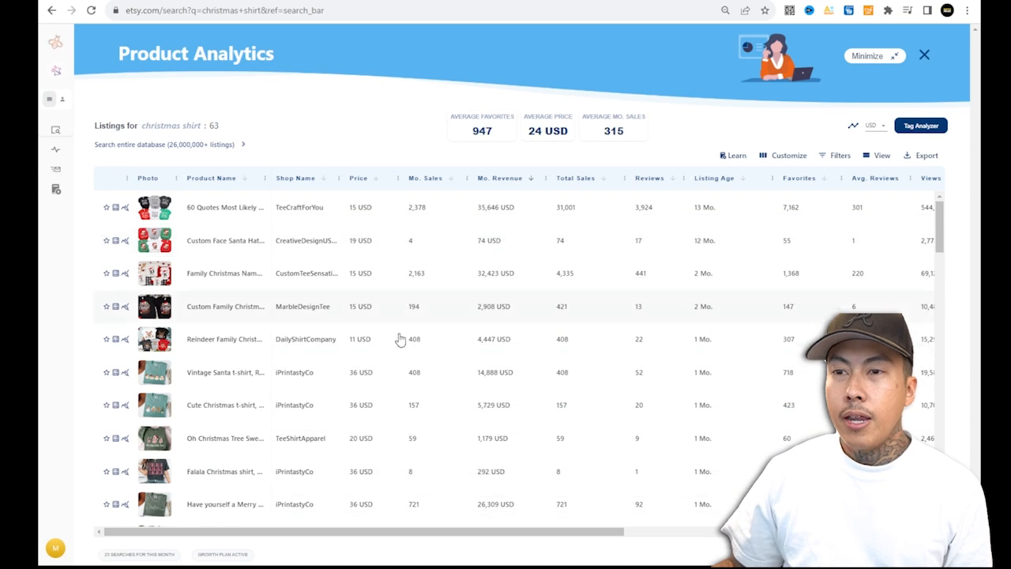
scroll(391, 356, down, 5)
scroll(514, 345, up, 3)
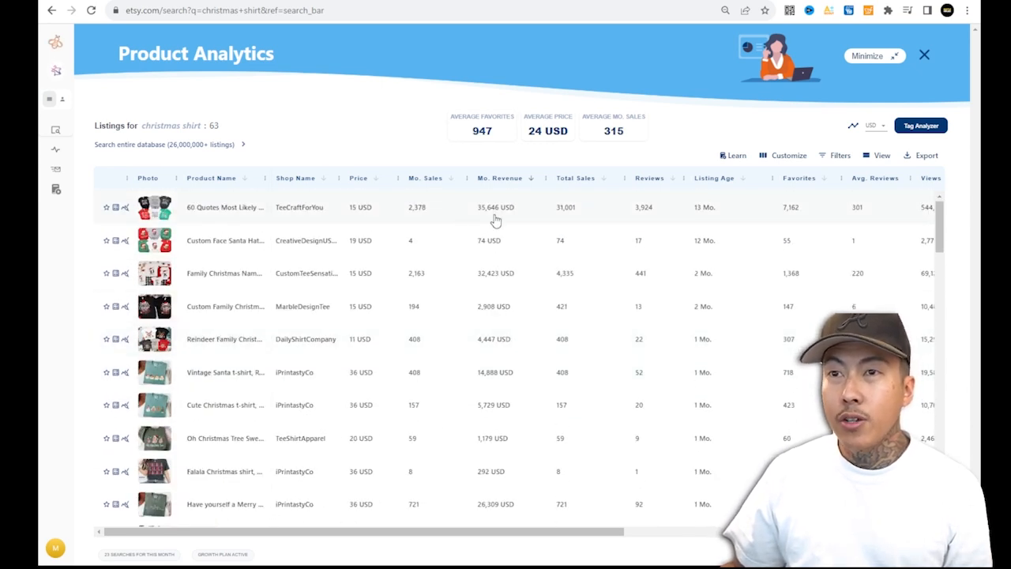
click(529, 180)
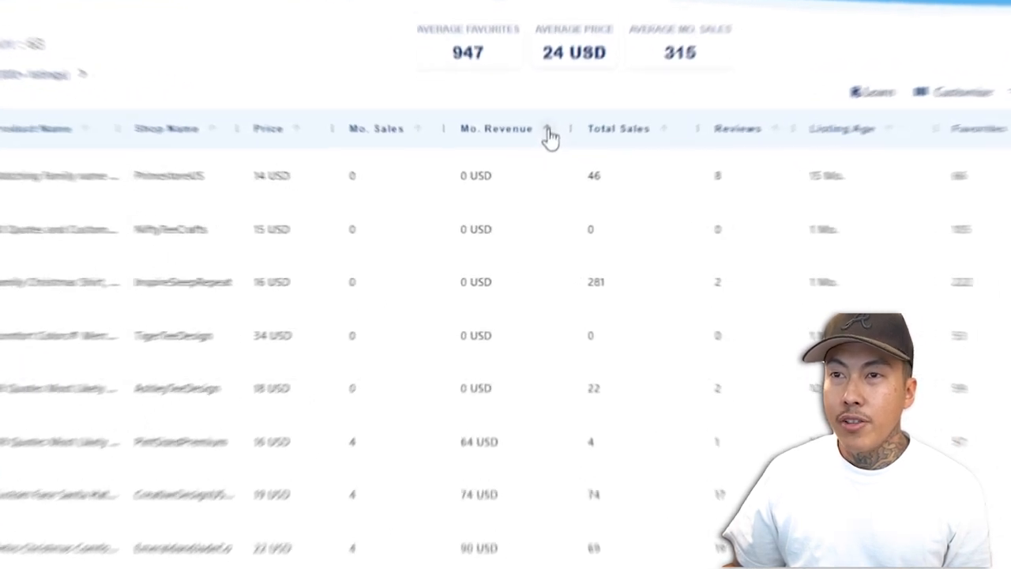
click(550, 134)
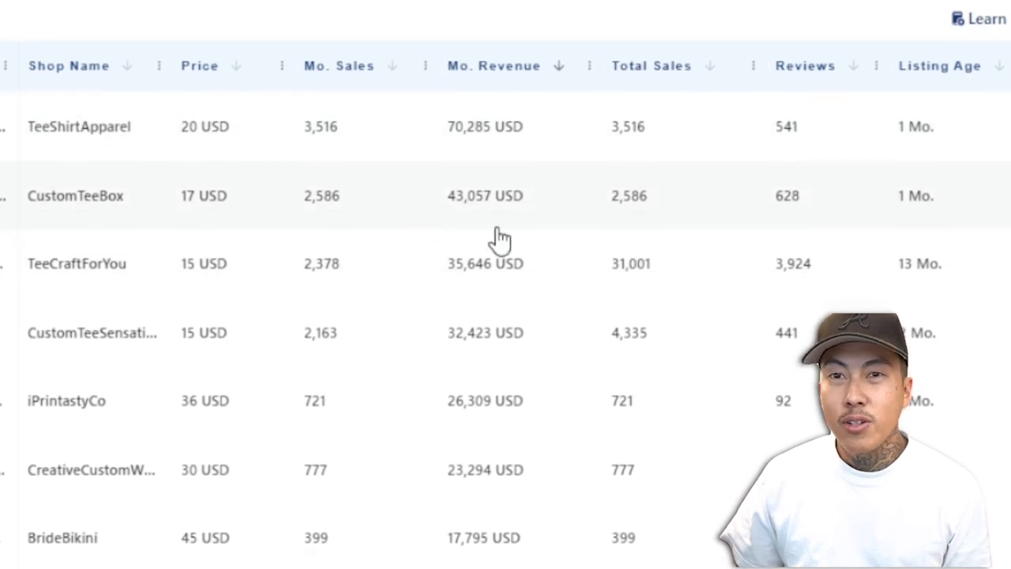
Scroll through the revenue-sorted Christmas shirt listings to compare sales and revenue.
scroll(464, 278, down, 2)
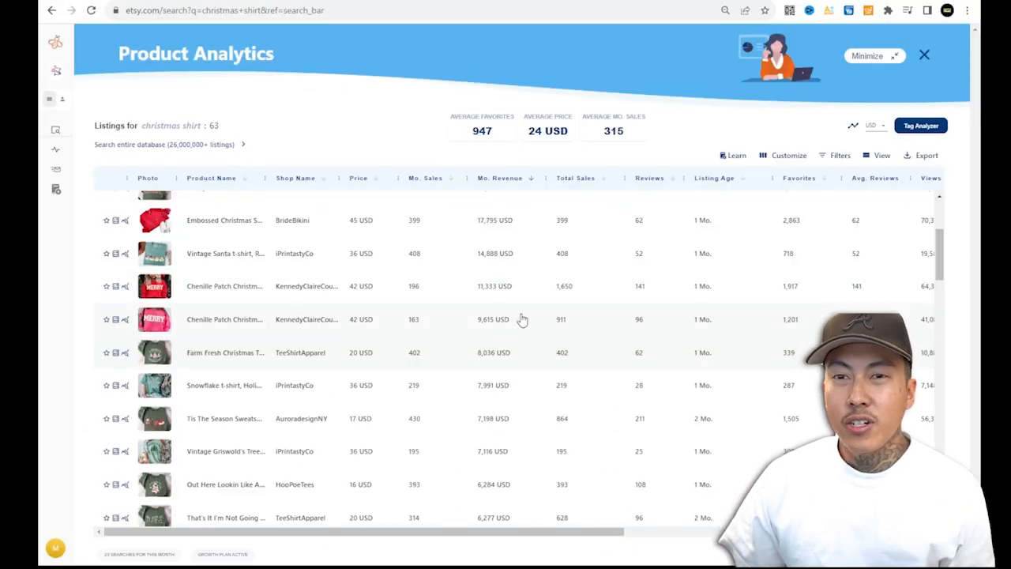
scroll(426, 339, down, 2)
scroll(426, 339, down, 3)
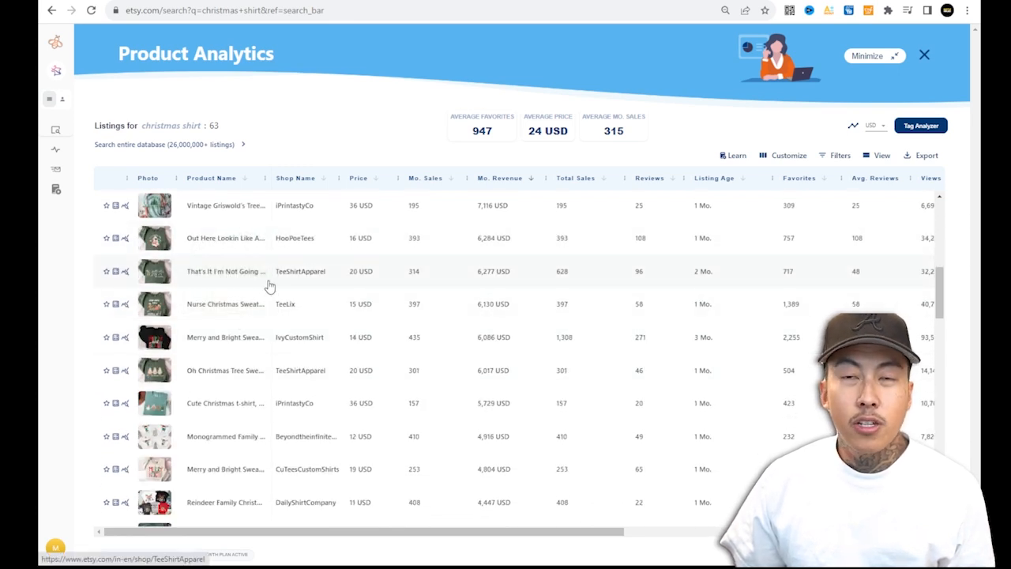
scroll(261, 325, up, 3)
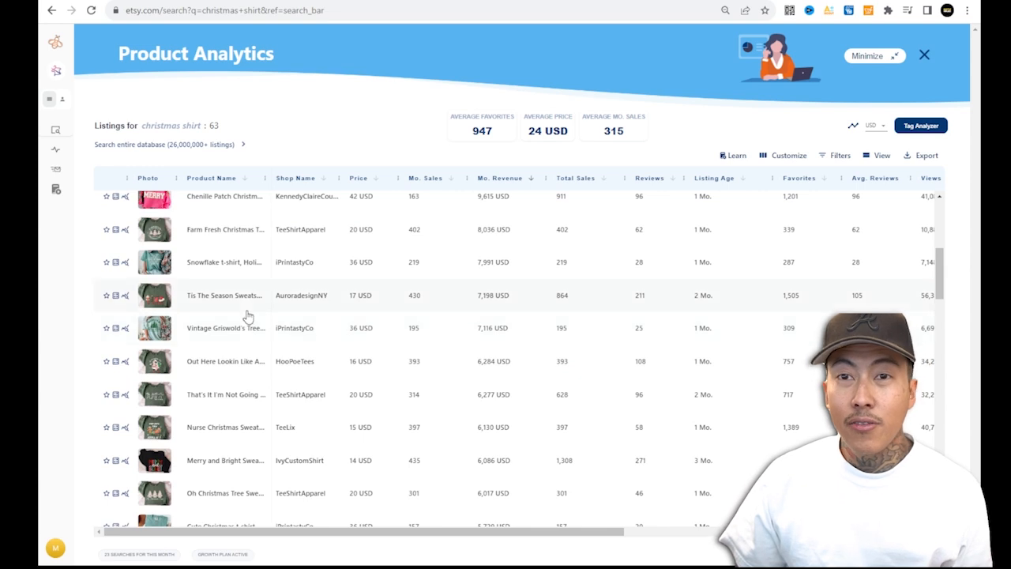
scroll(229, 316, up, 5)
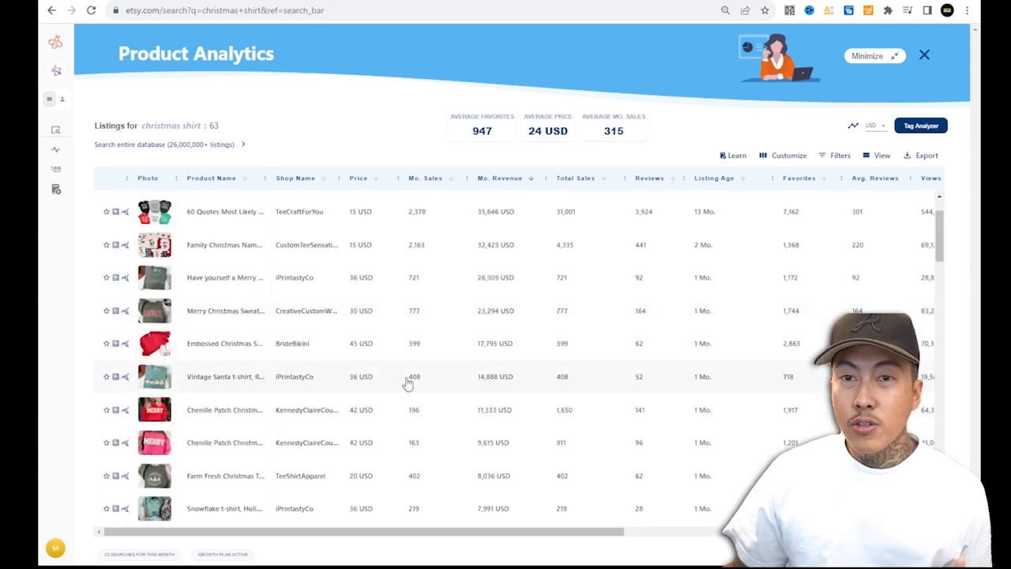
Open the Vintage Santa t-shirt listing's details and its Etsy page, and review its tag keywords.
click(163, 381)
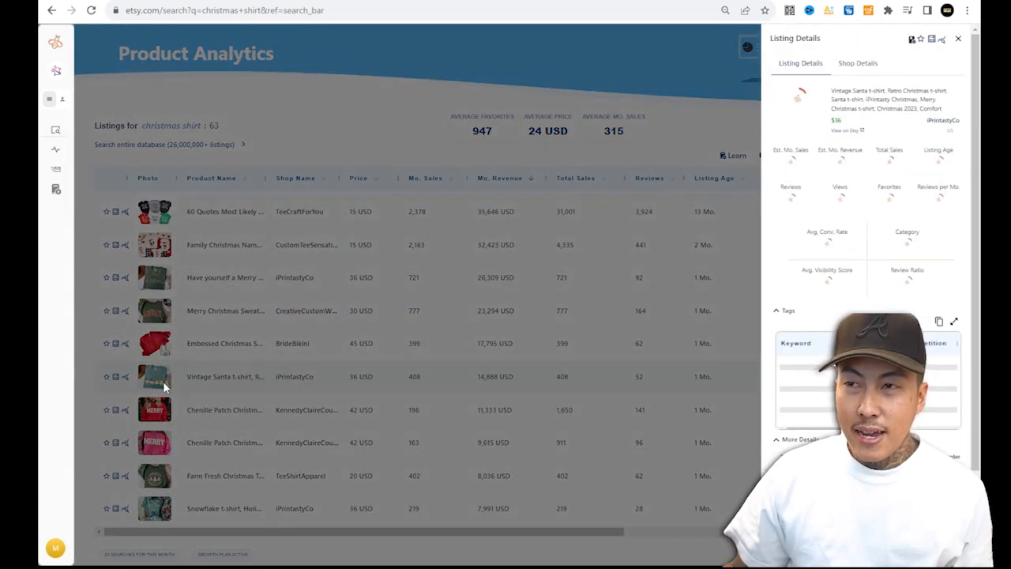
click(854, 107)
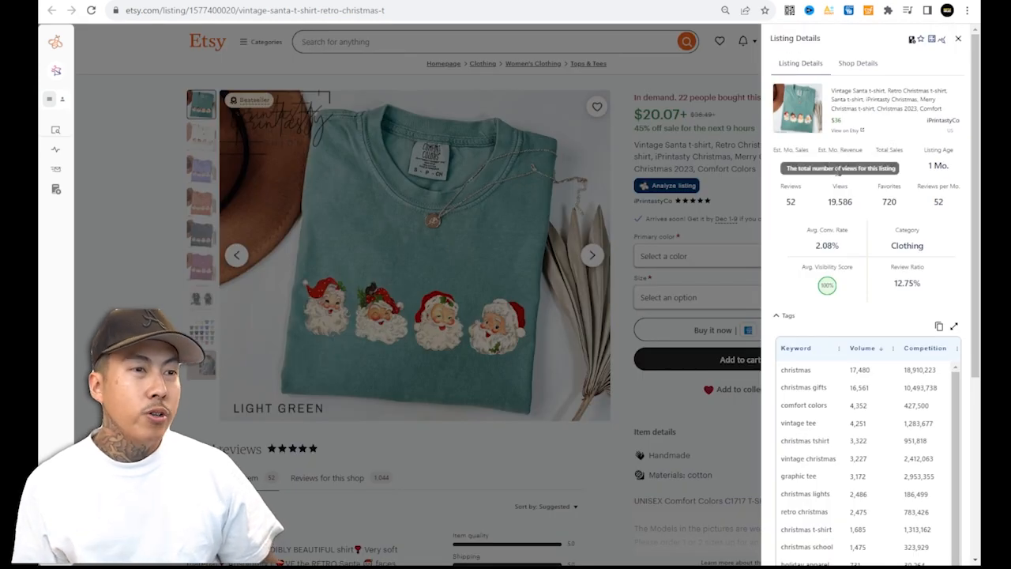
scroll(869, 253, down, 1)
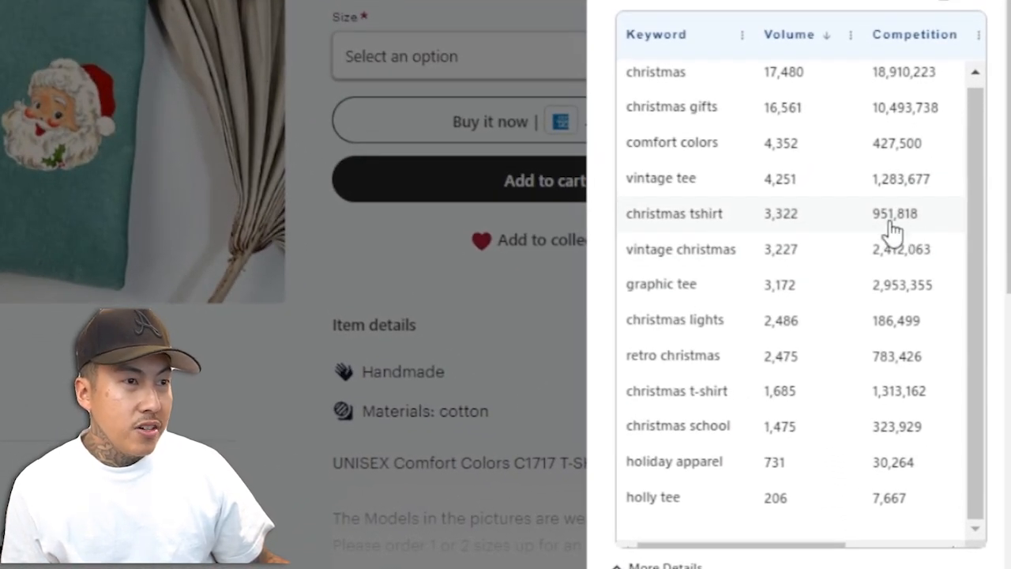
scroll(932, 198, up, 1)
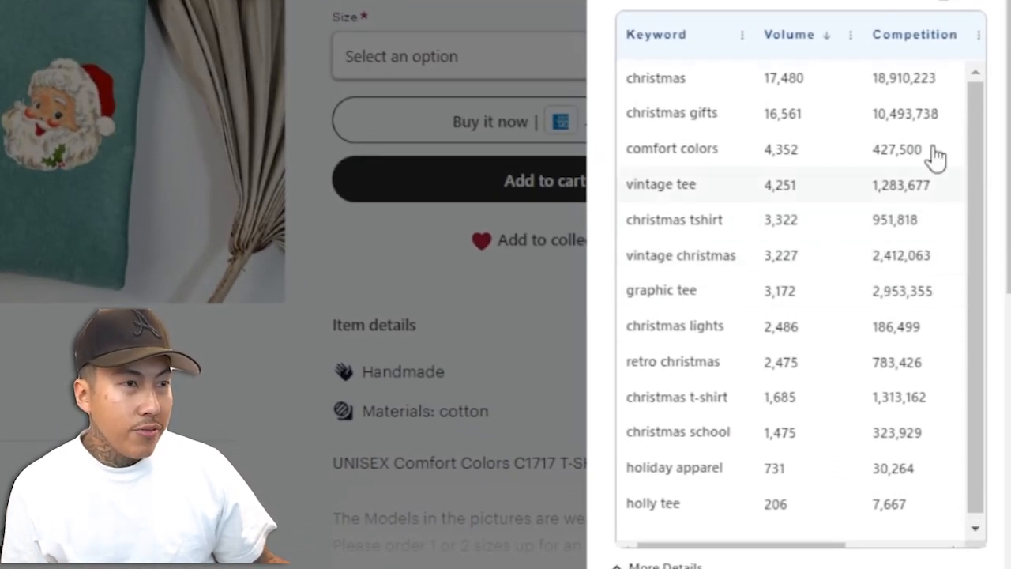
Sort the listing's tag keywords by competition, lowest first.
click(932, 49)
click(914, 40)
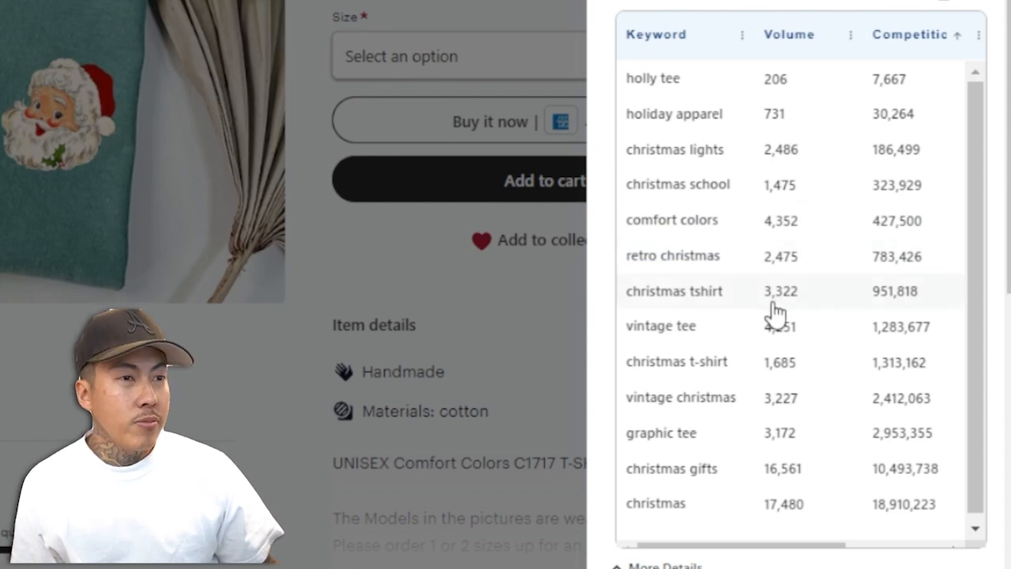
scroll(743, 237, down, 1)
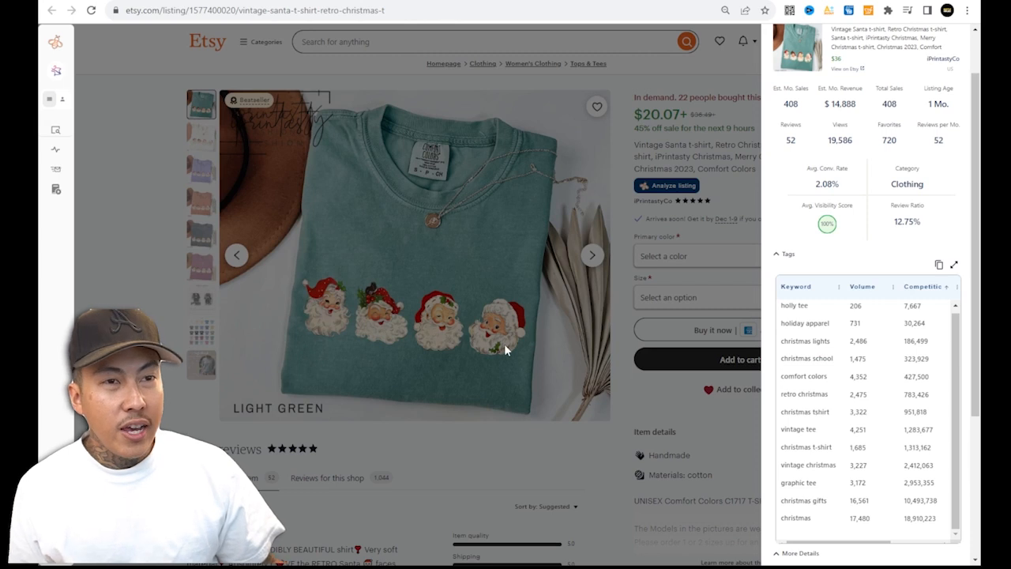
Copy the listing's main product image of the four Santa faces.
click(510, 357)
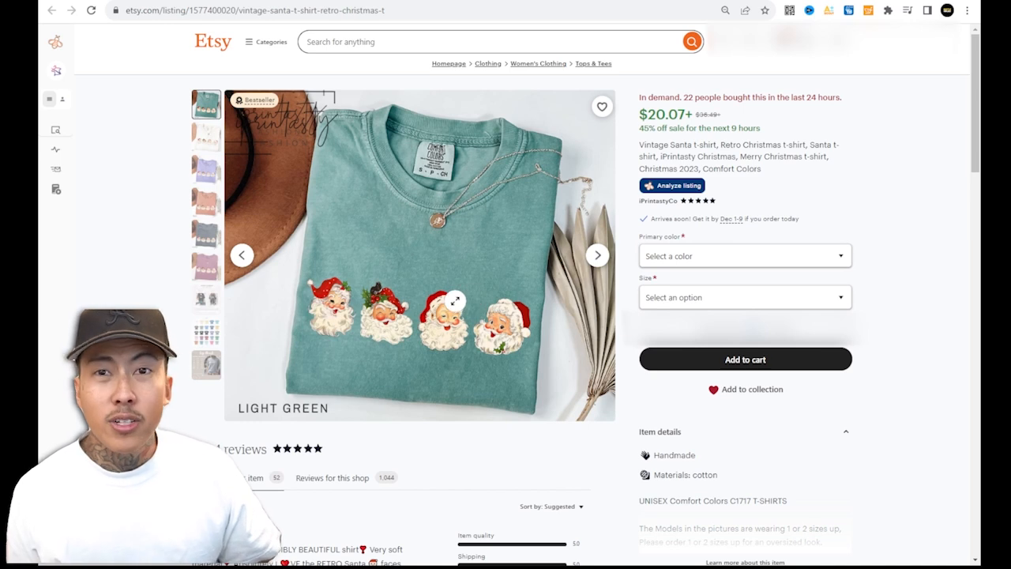
right_click(475, 283)
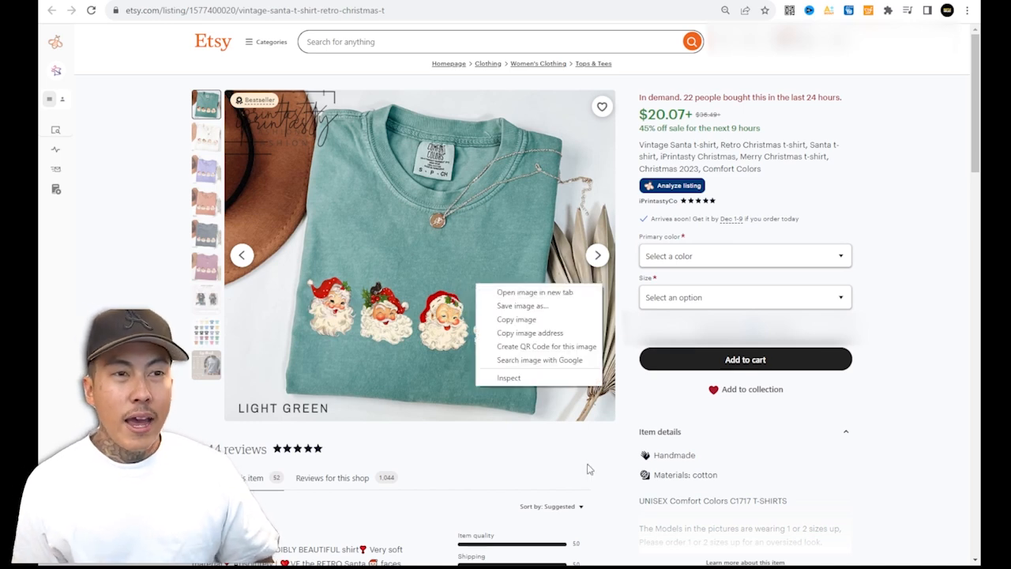
click(537, 319)
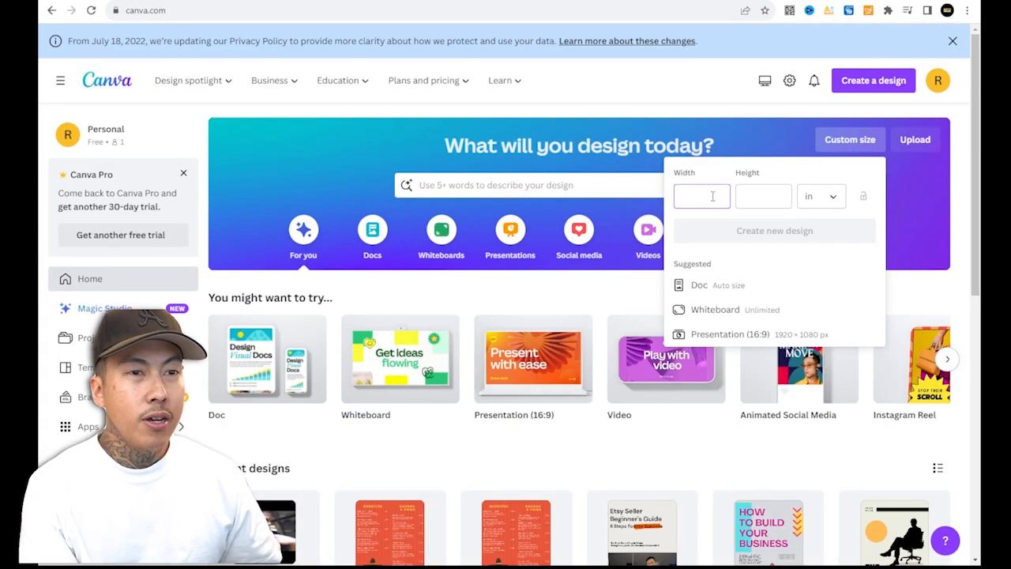
In Canva, create a 12 × 16 in custom-size design and paste the copied image into it.
key(Tab)
text(16)
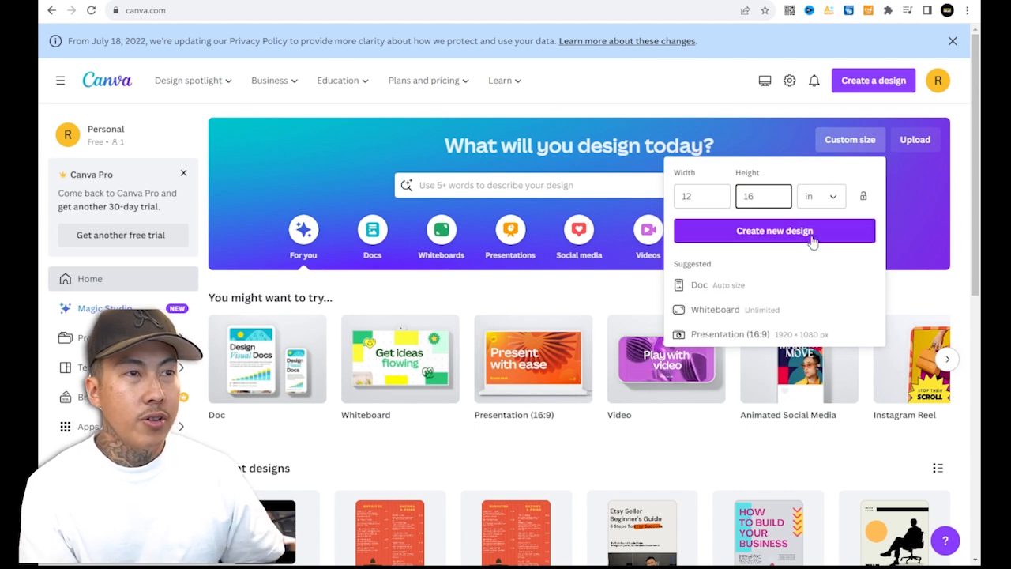
click(814, 236)
key(ctrl+v)
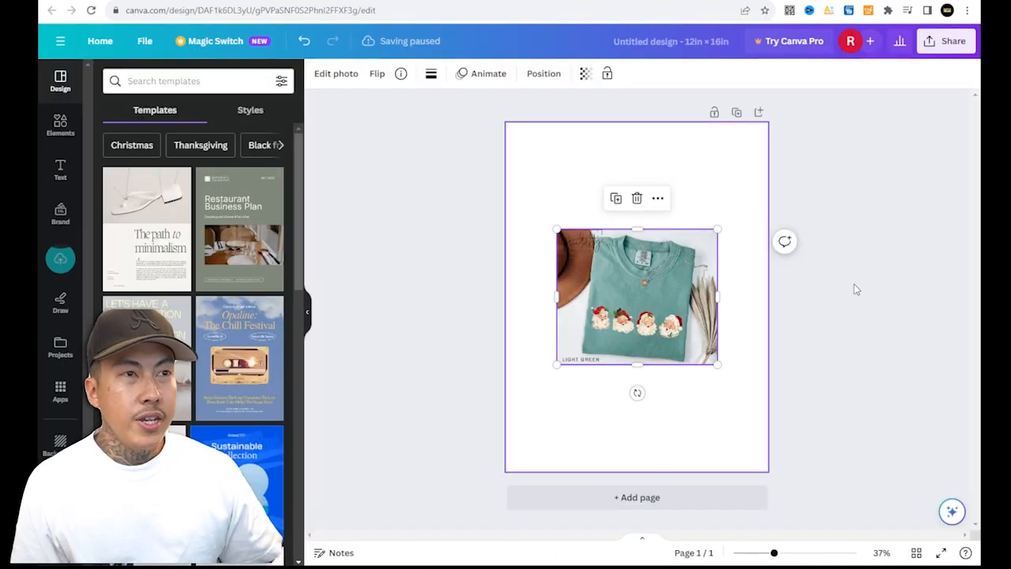
Duplicate the page and crop the pasted image down to the row of Santa faces.
click(736, 113)
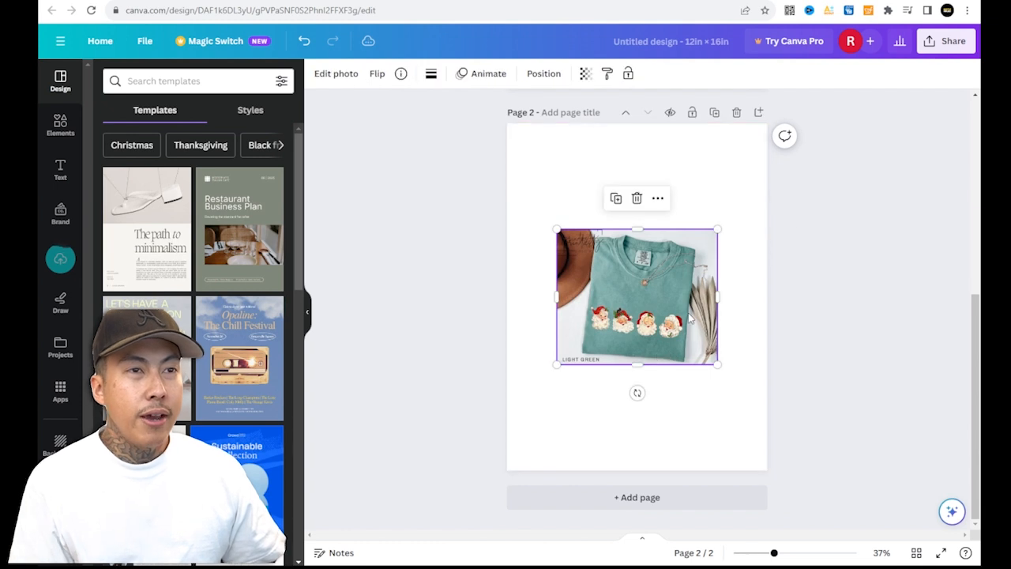
scroll(695, 268, up, 5)
drag(687, 247, 687, 344)
drag(718, 251, 817, 165)
drag(719, 286, 667, 290)
scroll(699, 299, down, 3)
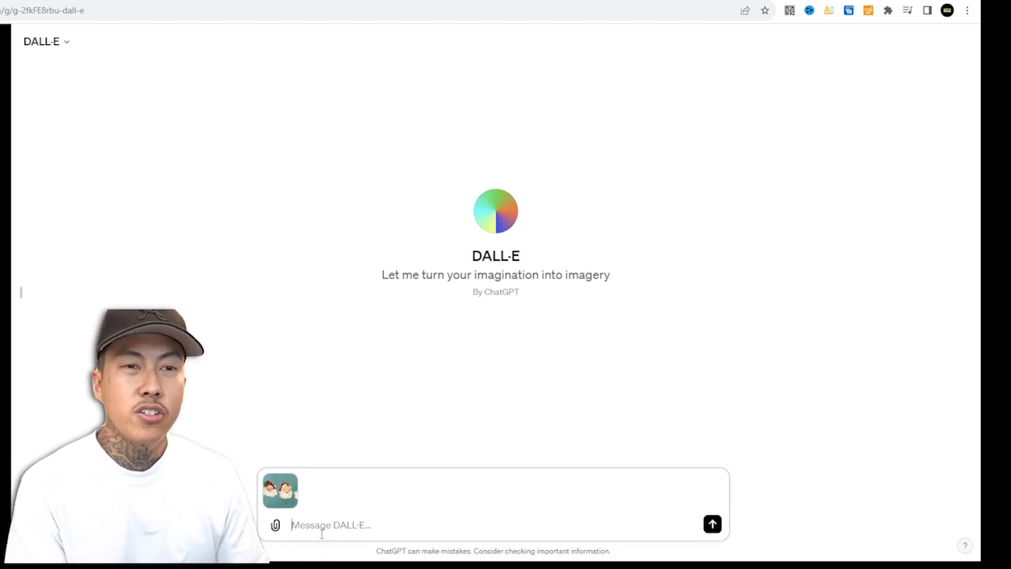
In DALL·E, send the prompt "I need 4 different retro santas similar to the attached image".
text(I need 4 different retro santas similar to the attached image)
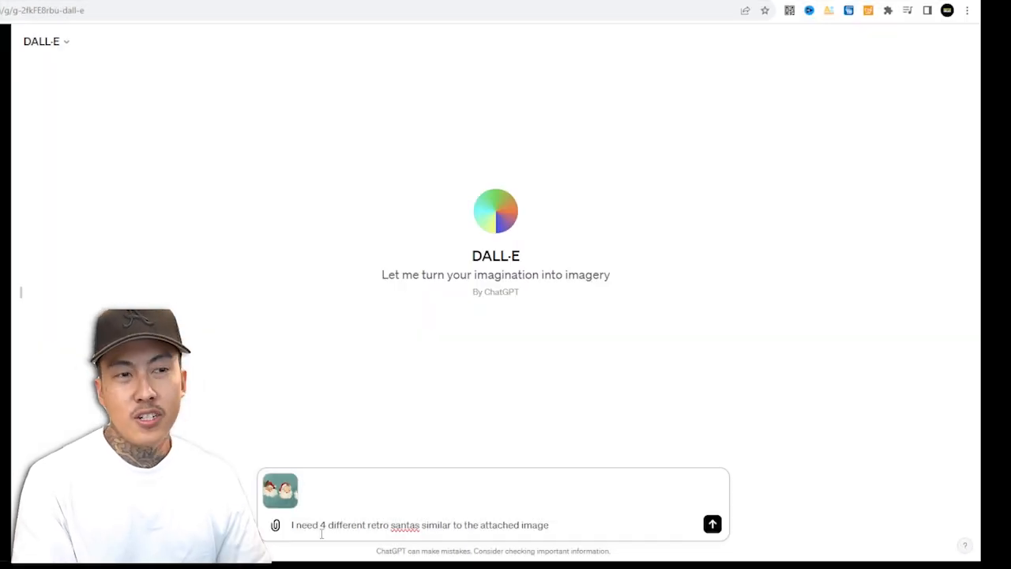
key(Return)
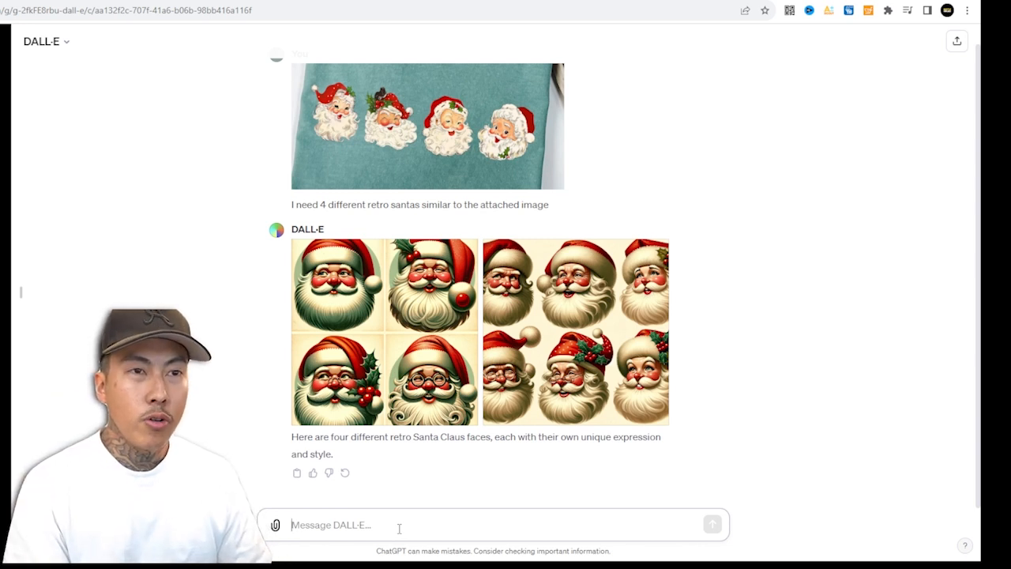
Ask DALL·E: "can you make it more vector based similar to a clip art sticker and make it more cute".
text(can you make it more vector based similar to a clip art sticker and make it more c)
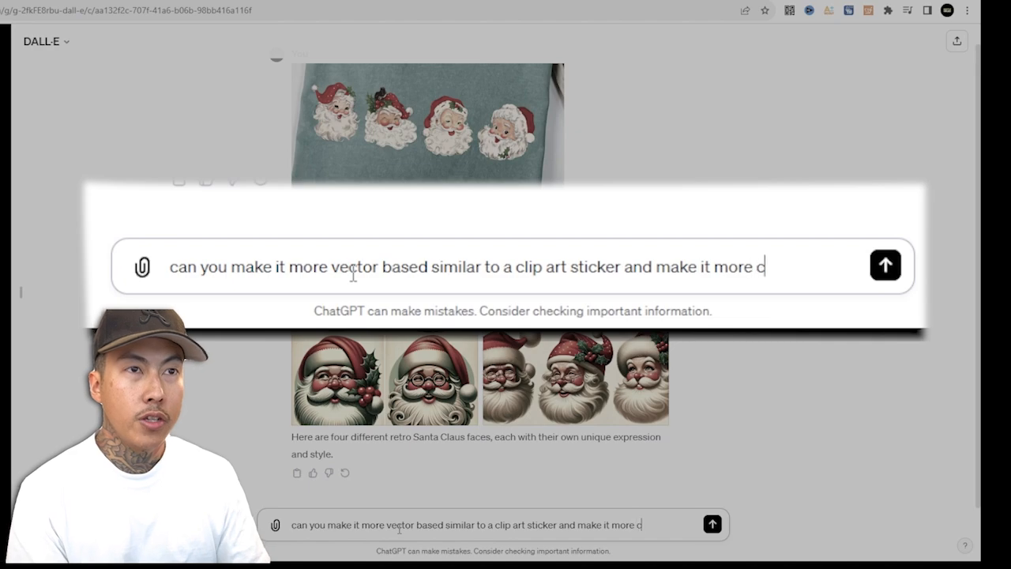
key(Return)
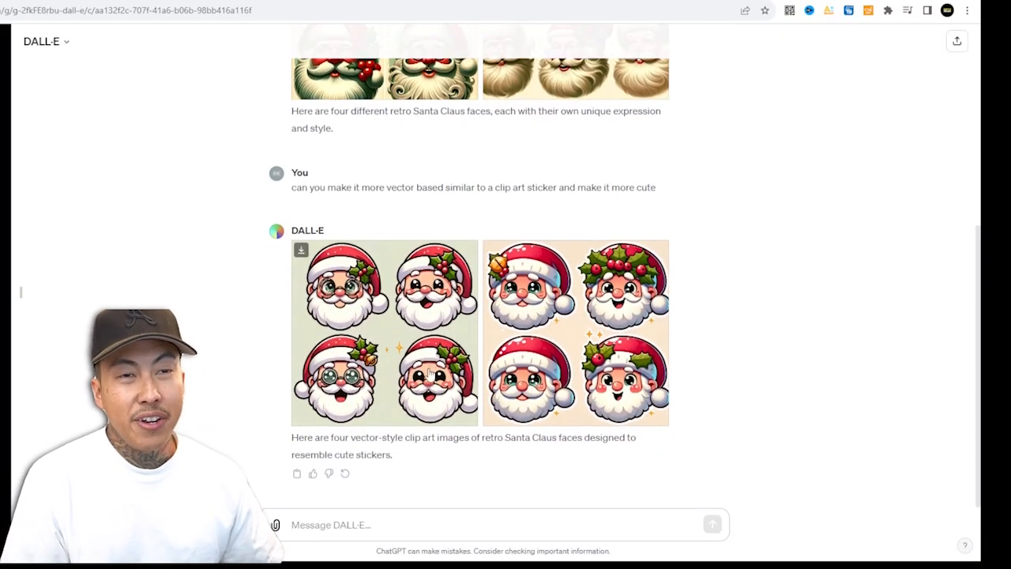
scroll(487, 363, up, 5)
Ask DALL·E: "I like that, let's make a set that is anime style".
click(485, 484)
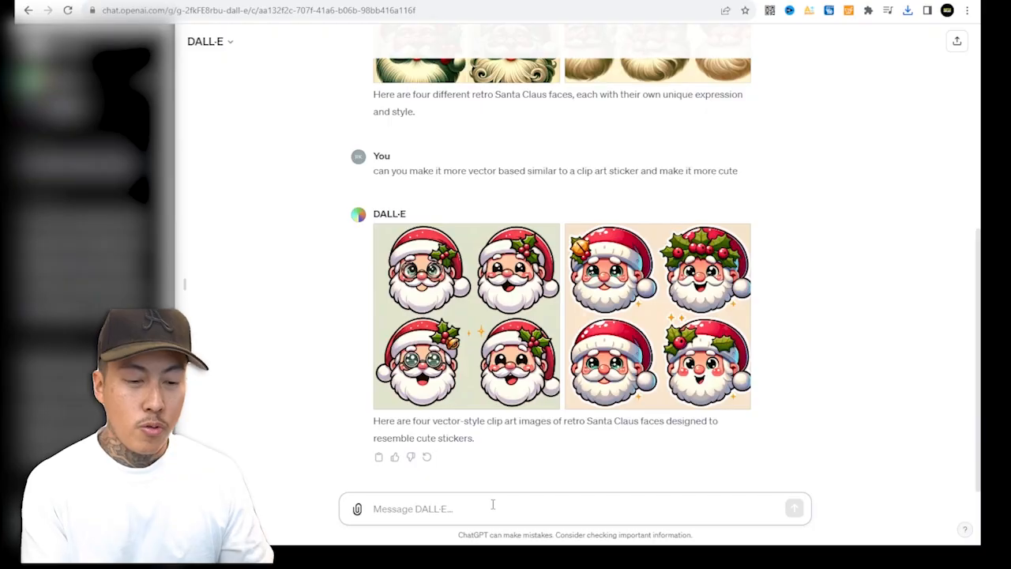
text(I like that, let's make a set that is anime style)
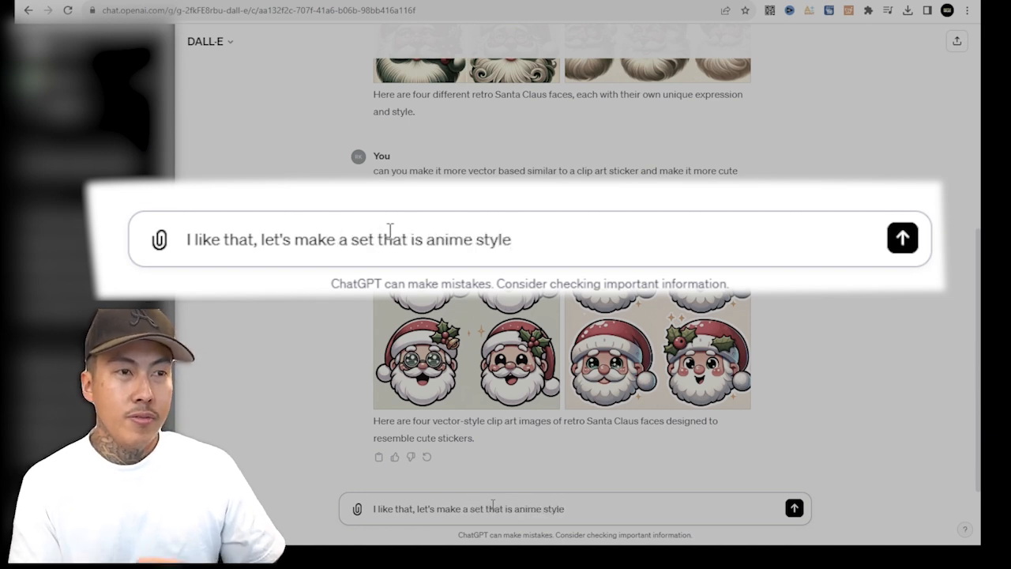
key(Return)
Ask DALL·E: "forget that you did that, let's make one that's korean in the same style you did on the left earlier".
text(forget that you did that, let's make)
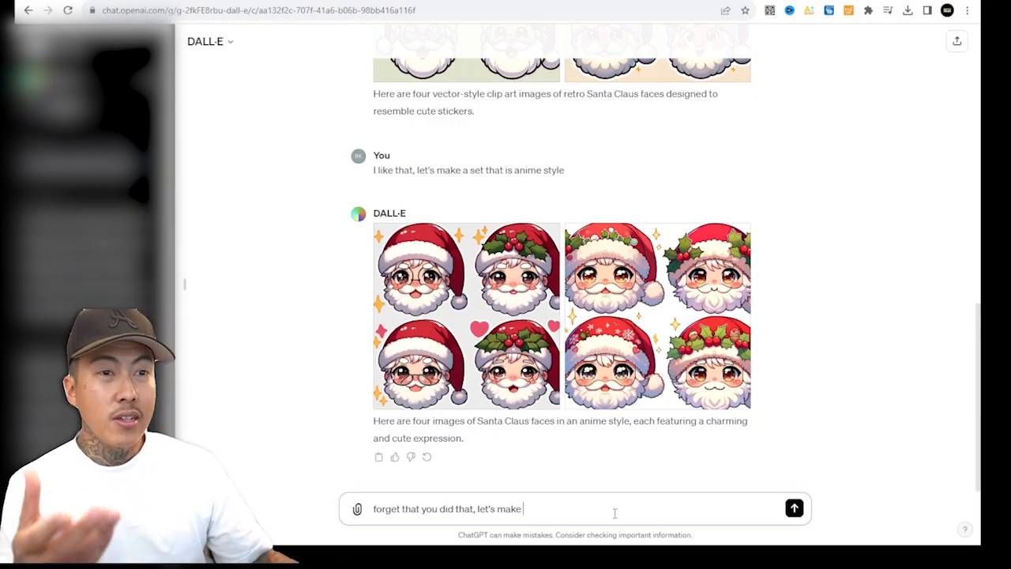
scroll(496, 313, up, 3)
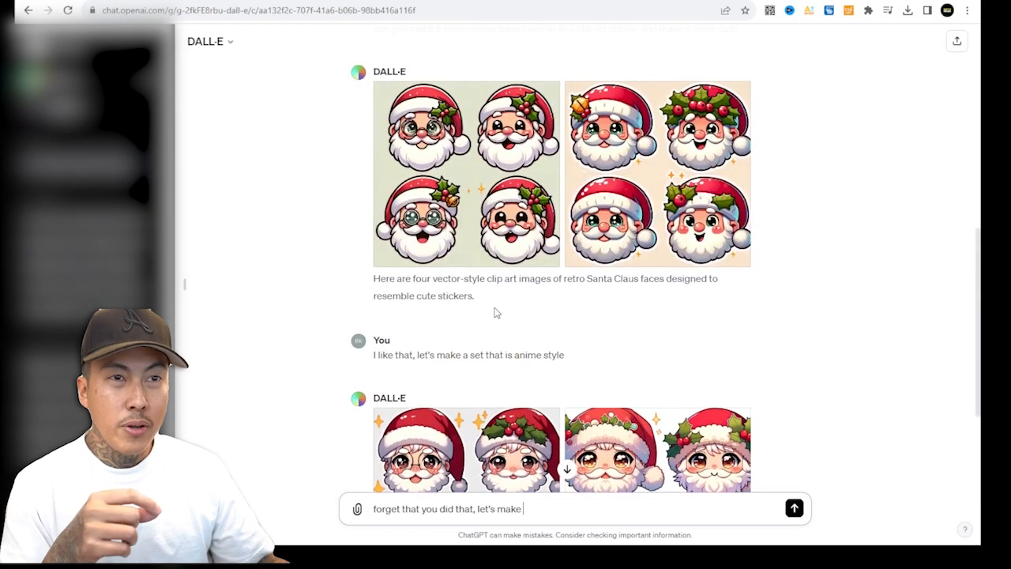
scroll(594, 545, down, 3)
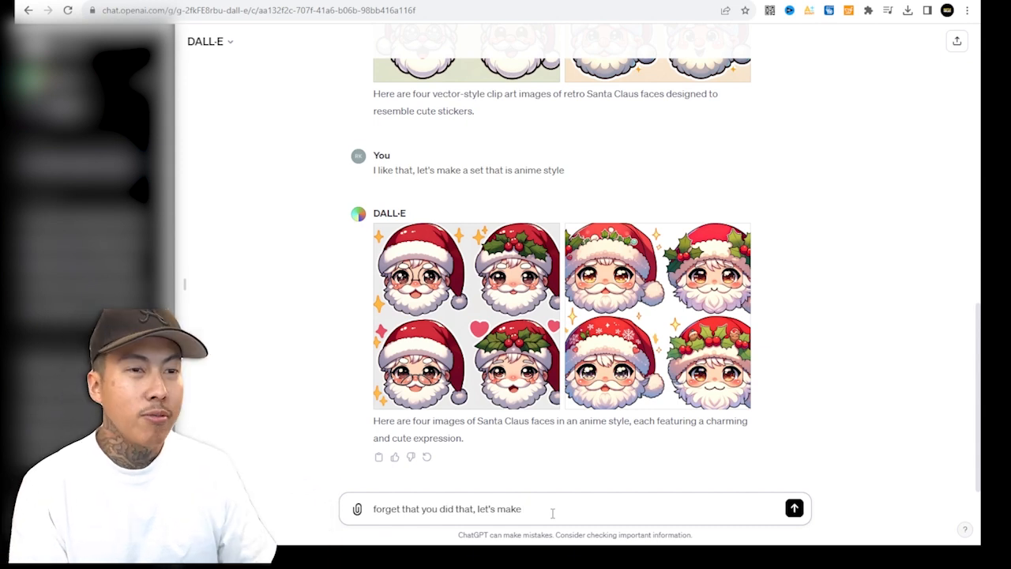
text(o)
text(ne that's ko)
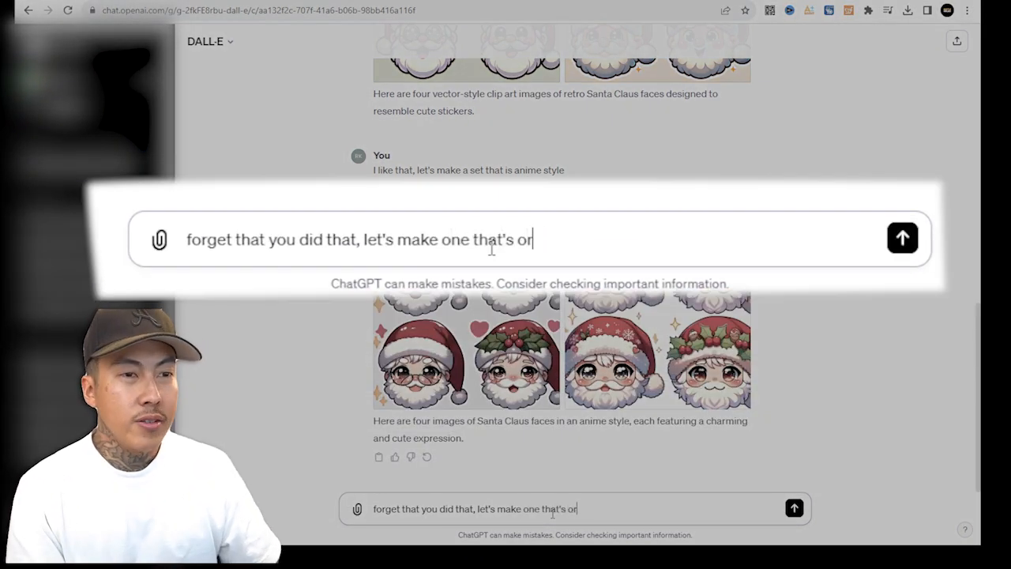
text(rean in the same style you)
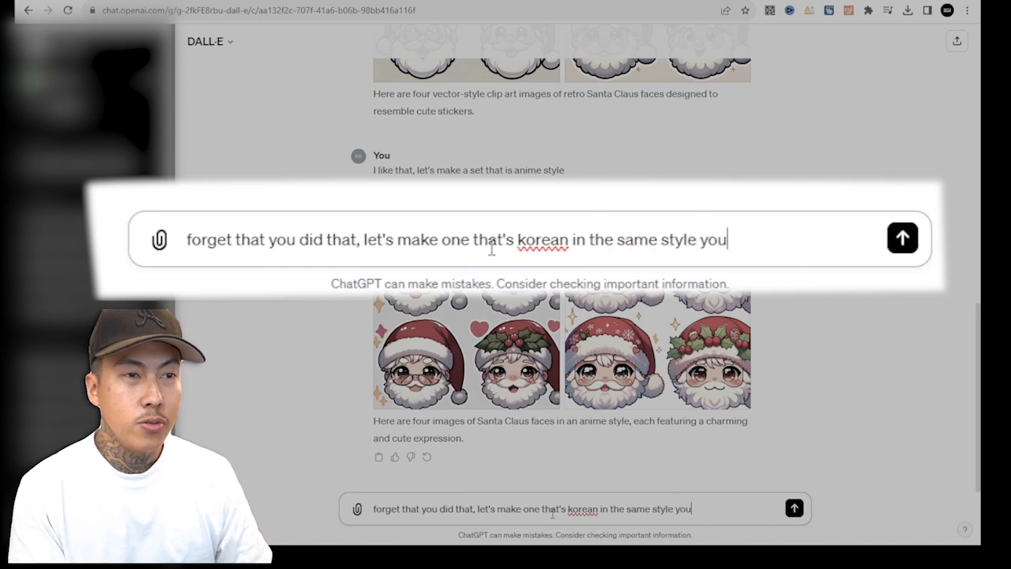
text( did on the left ea)
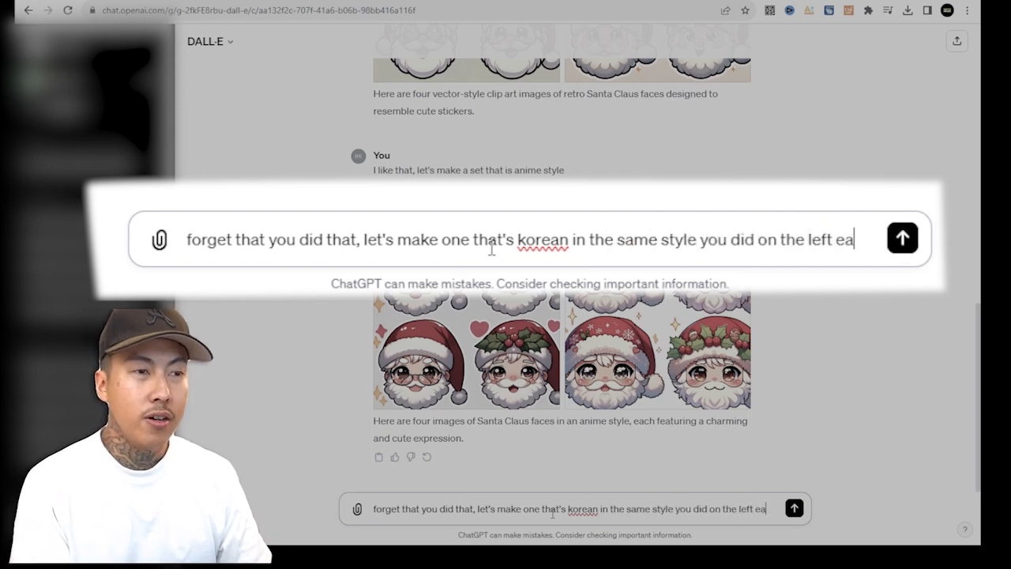
text(rlier)
key(Return)
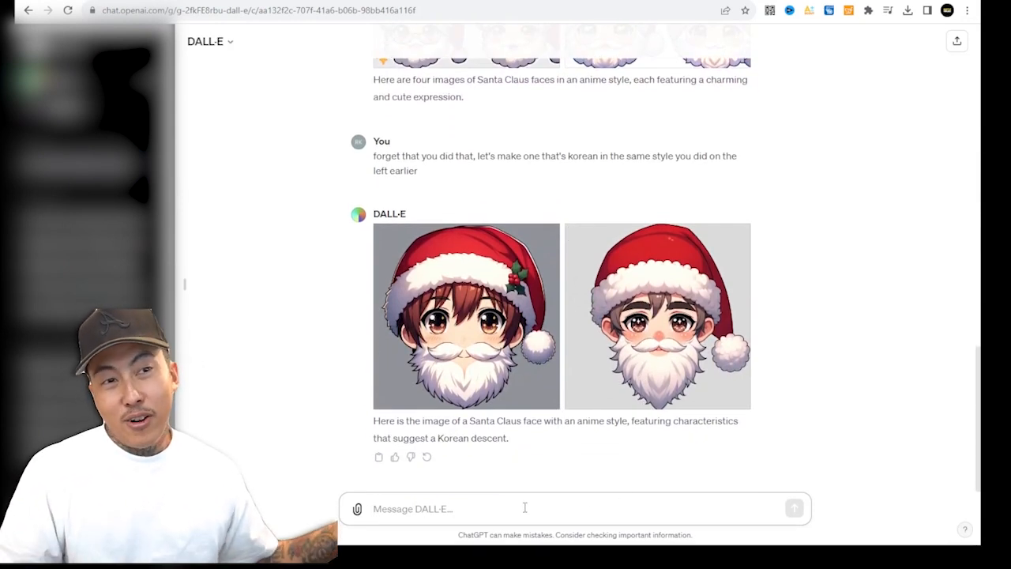
Ask DALL·E: "okay now give me 4 different expressions of this type".
text(okay now give me 4 different expres)
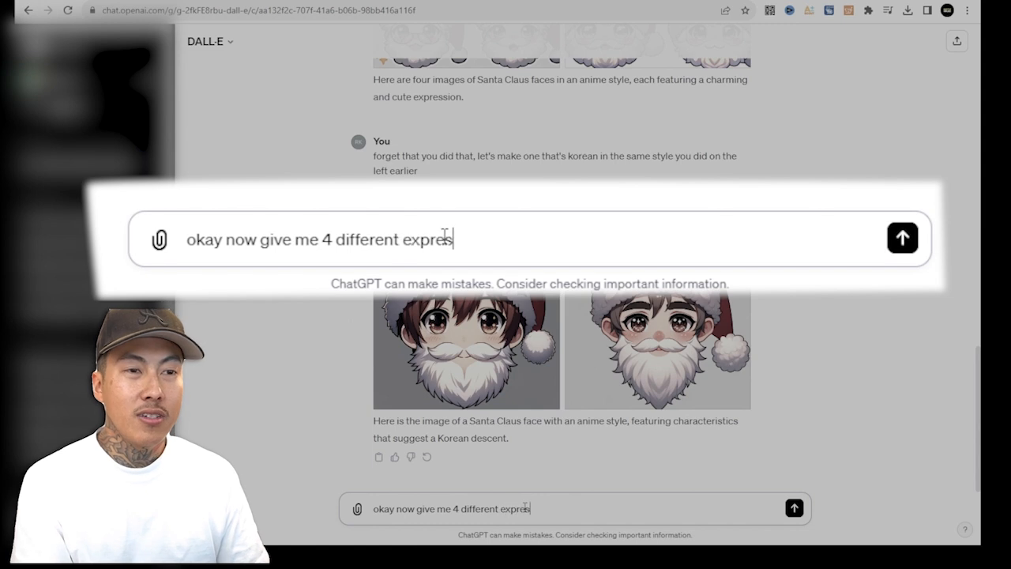
text(sions of this type)
key(Return)
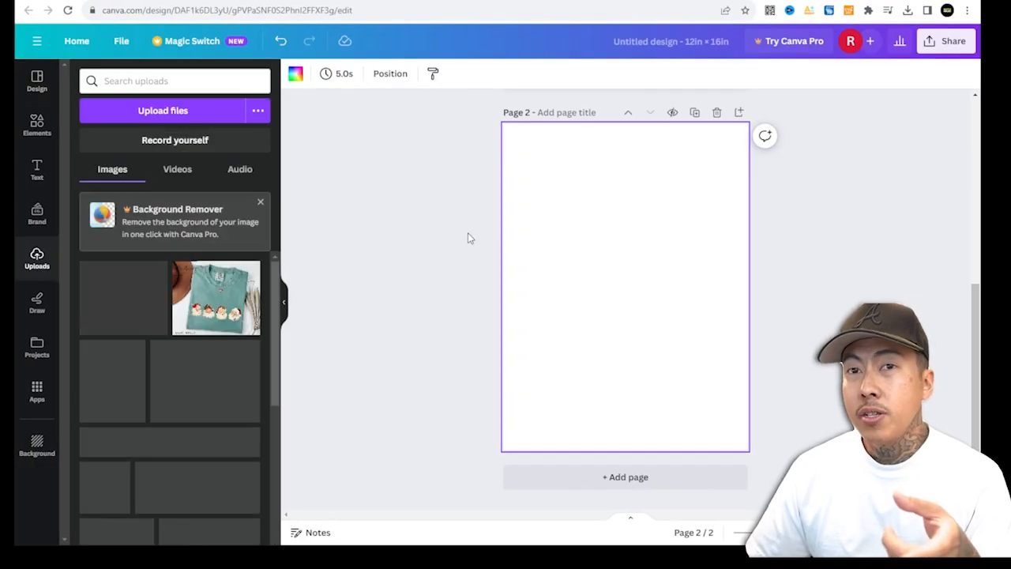
In Canva, upload the four-Santa vector sticker image and add it to page 2.
click(140, 111)
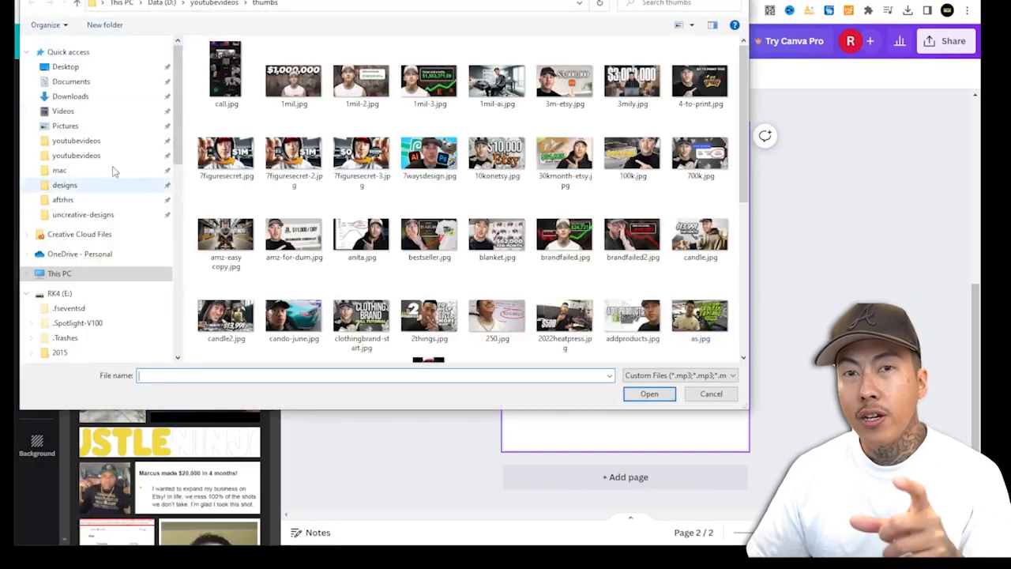
click(83, 84)
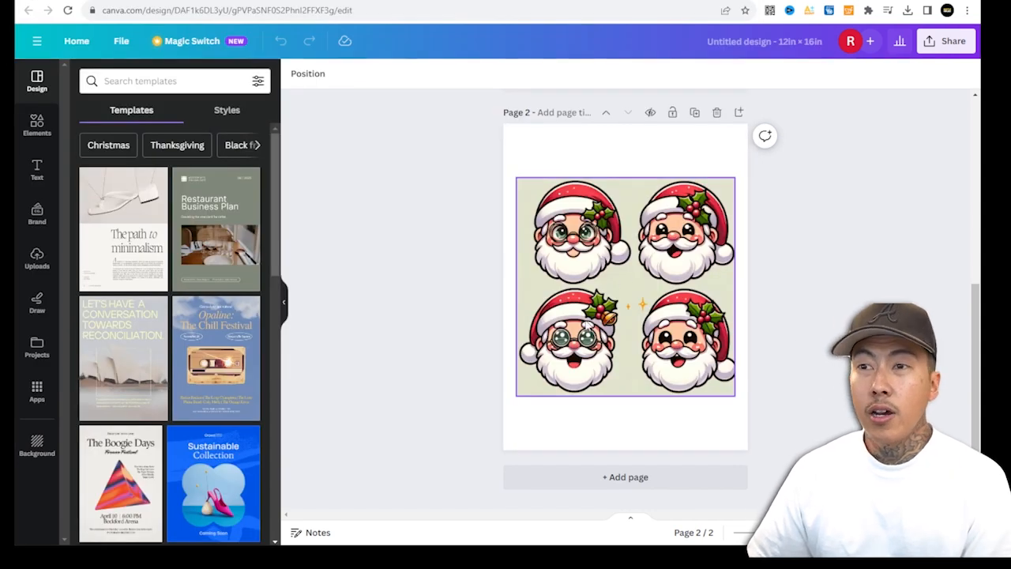
click(620, 250)
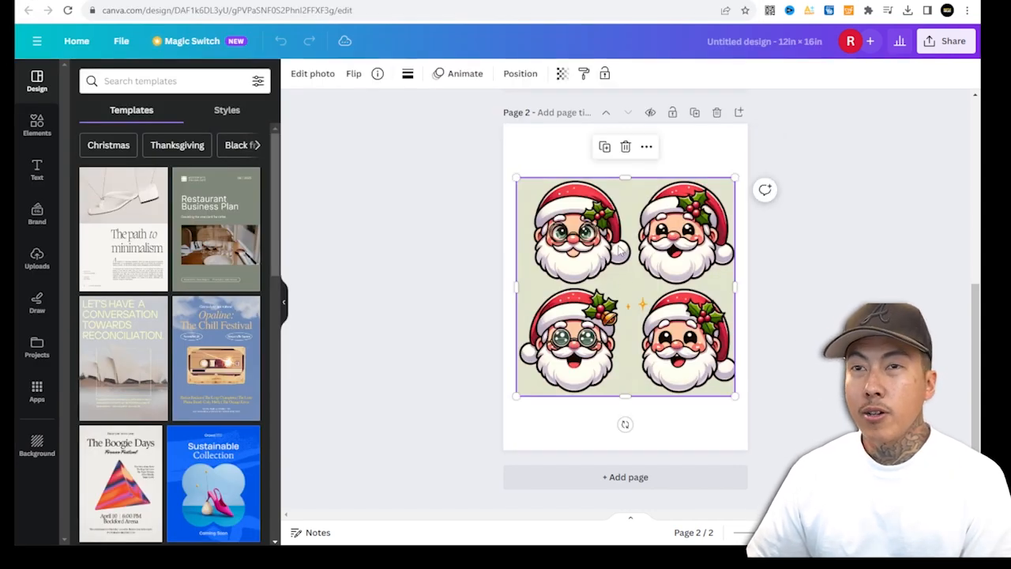
Remove the Santa image's background with BG Remover, move it up and duplicate it twice.
click(312, 75)
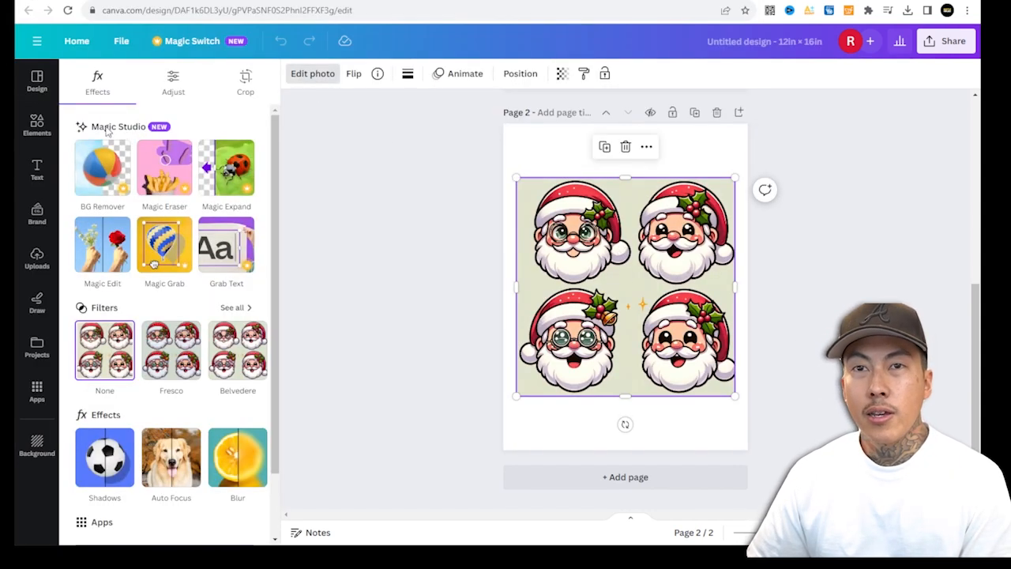
click(102, 168)
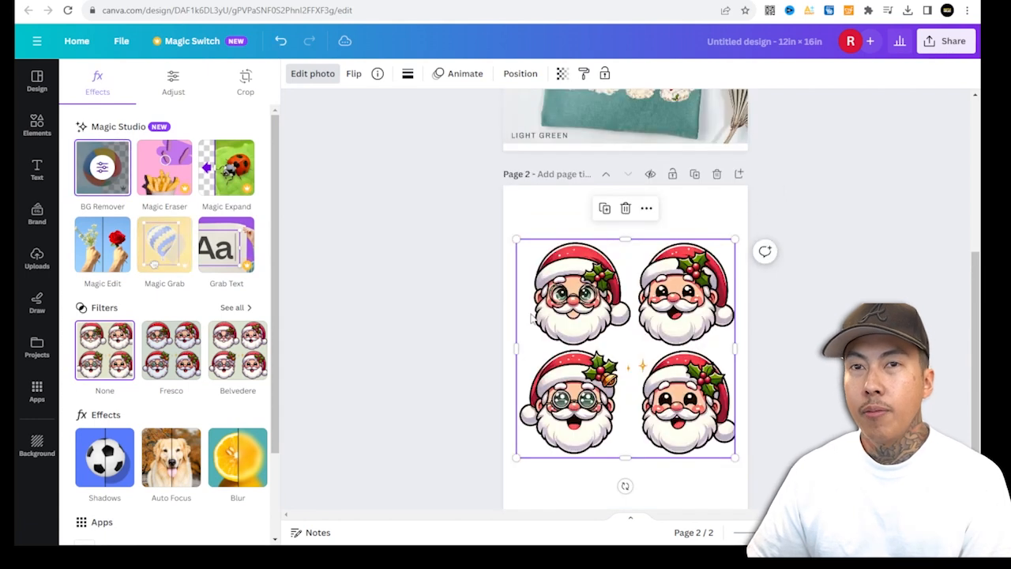
mouse_move(666, 290)
mouse_down()
mouse_move(678, 320)
mouse_move(665, 277)
mouse_move(664, 289)
mouse_up()
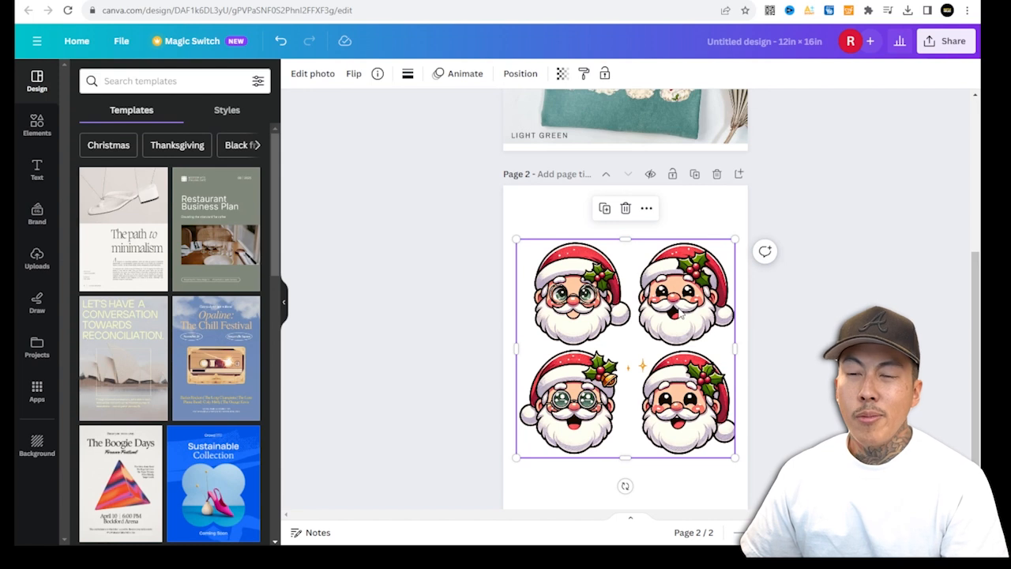
drag(662, 321, 663, 239)
key(ctrl+d)
key(ctrl+d)
Spread the duplicated Santa images out across the page, pasting one more copy.
drag(703, 273, 675, 414)
drag(697, 305, 909, 421)
drag(672, 395, 582, 473)
drag(629, 324, 574, 330)
click(746, 458)
drag(747, 458, 680, 492)
drag(696, 370, 635, 448)
click(723, 332)
key(ctrl+v)
drag(670, 225, 765, 474)
drag(679, 352, 711, 356)
Crop the top copy down to the upper-left Santa face.
click(313, 74)
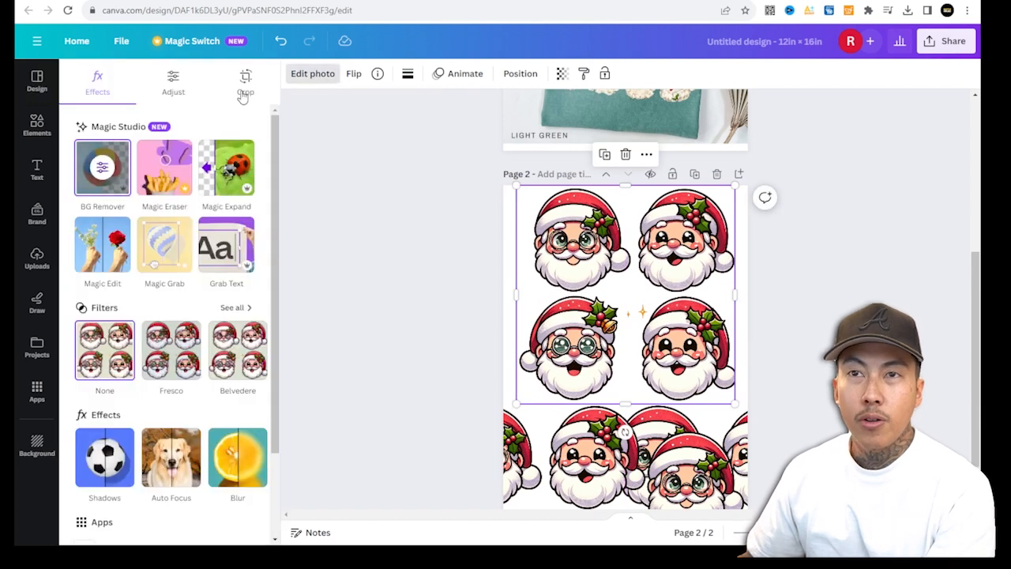
click(245, 87)
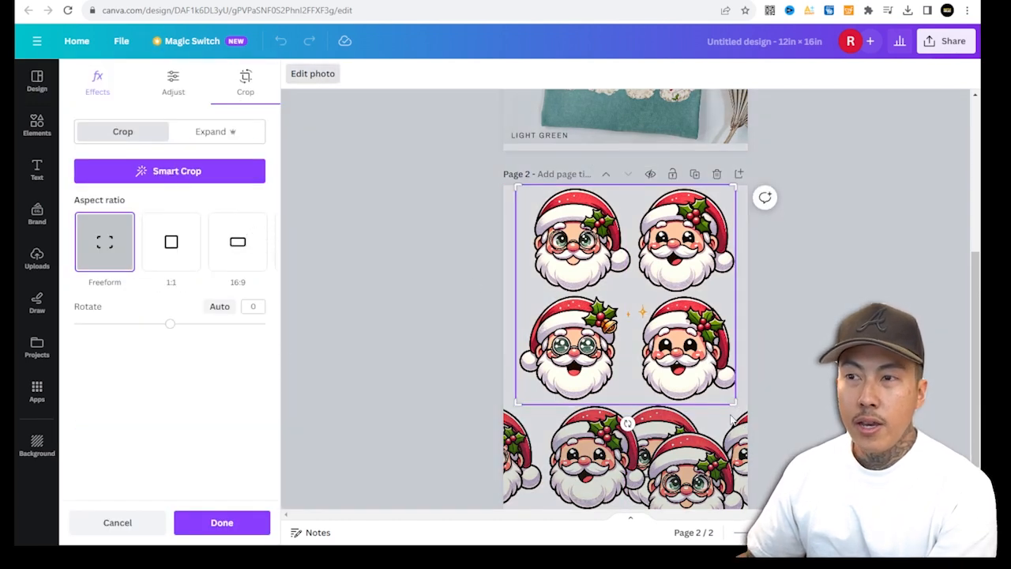
drag(731, 403, 635, 291)
click(214, 522)
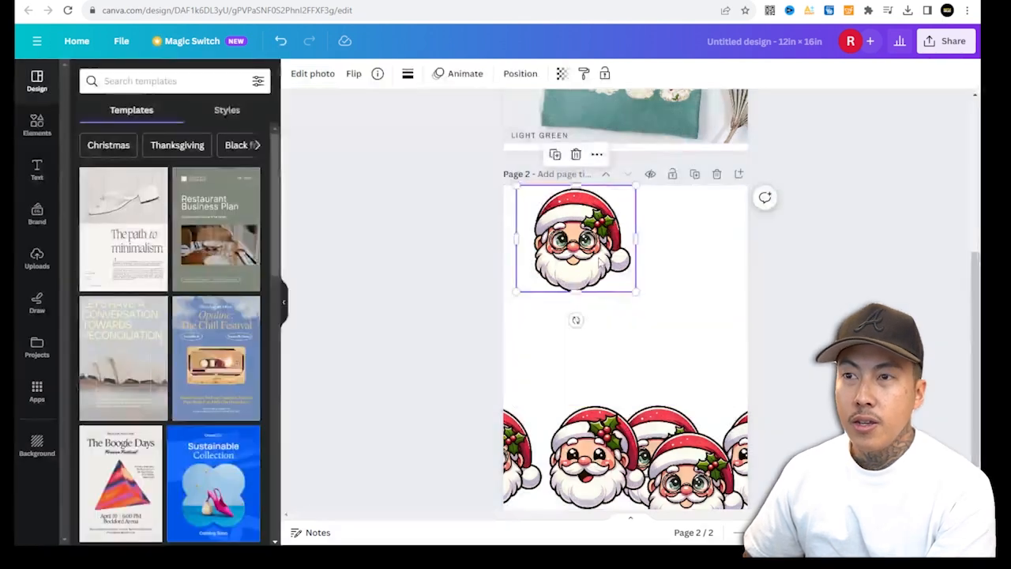
Crop another copy down to the upper-right laughing Santa face and place it beside the first.
drag(549, 463, 636, 330)
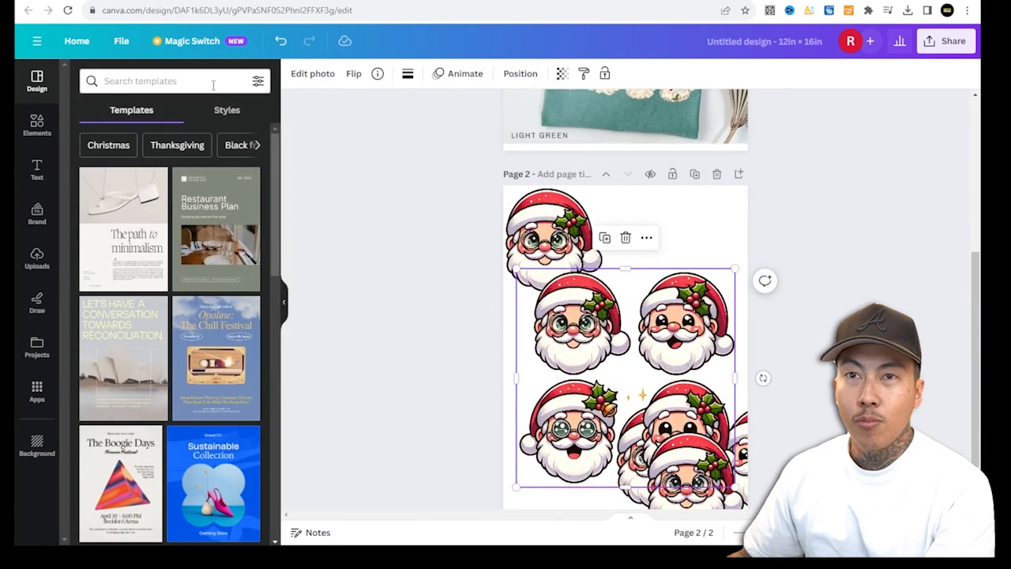
click(315, 74)
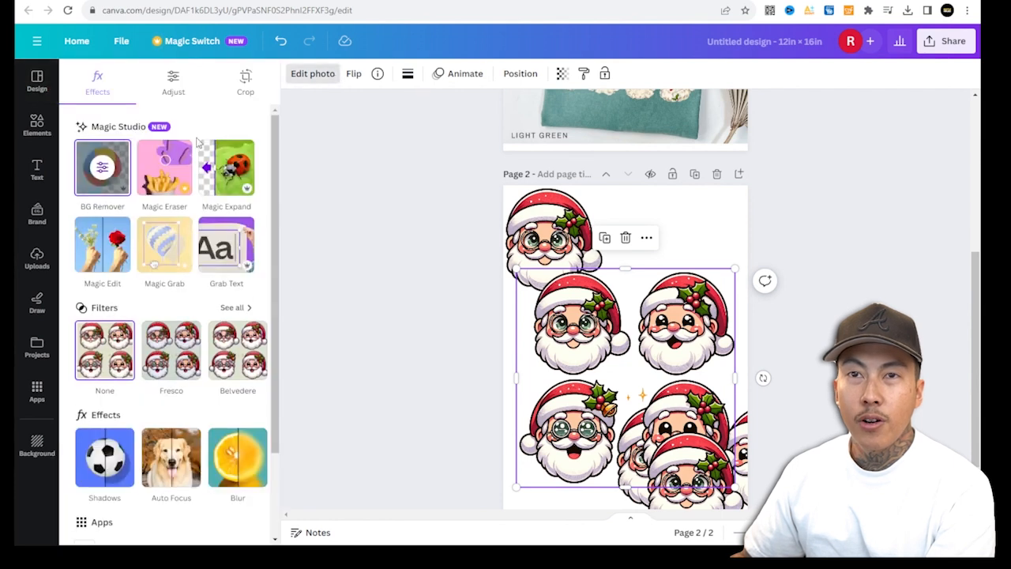
click(247, 80)
drag(518, 485, 635, 378)
click(232, 524)
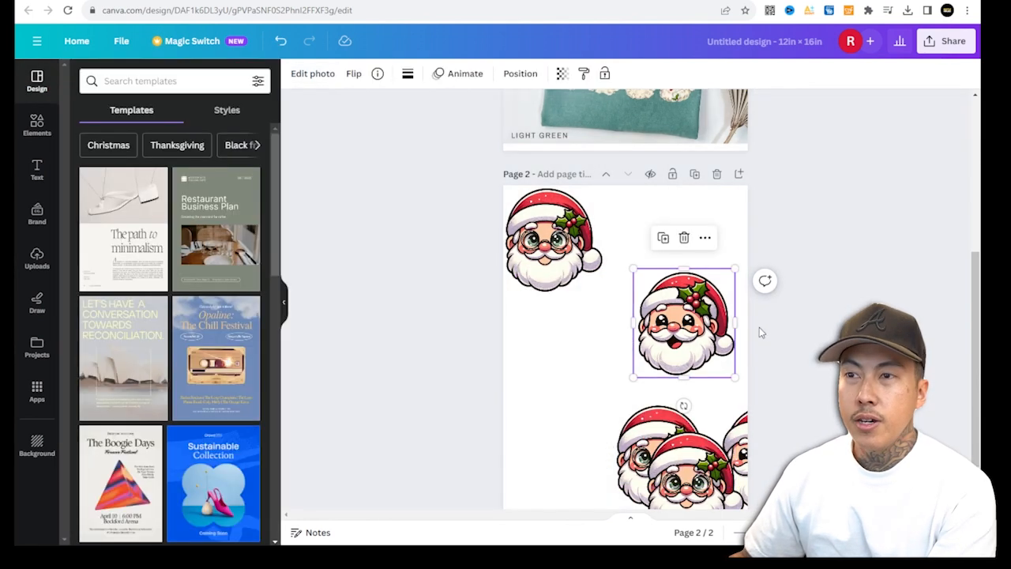
drag(700, 340, 667, 256)
Move a third copy up and crop it to the lower-left Santa face with glasses.
click(641, 439)
drag(641, 439, 560, 328)
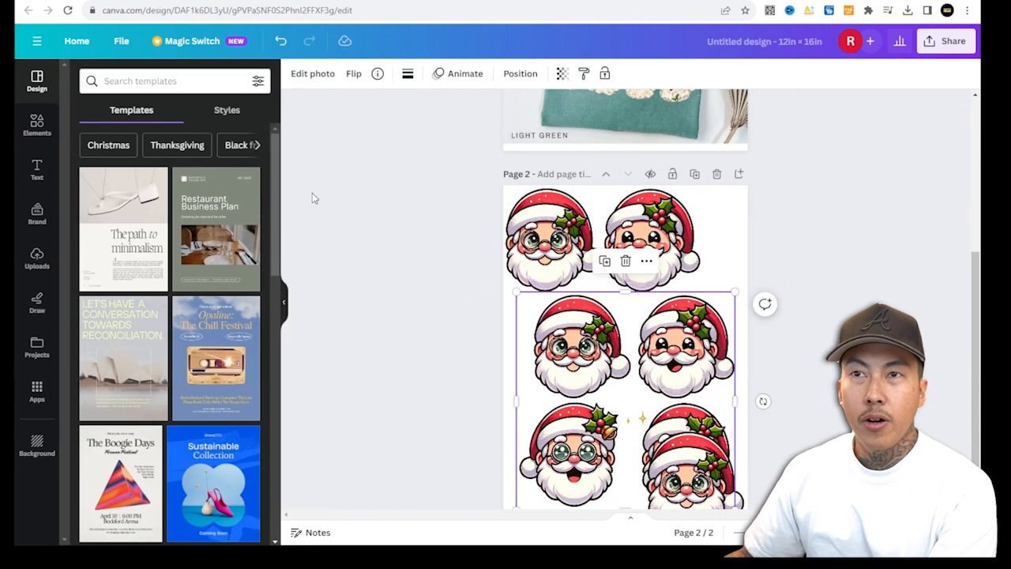
click(324, 76)
click(251, 84)
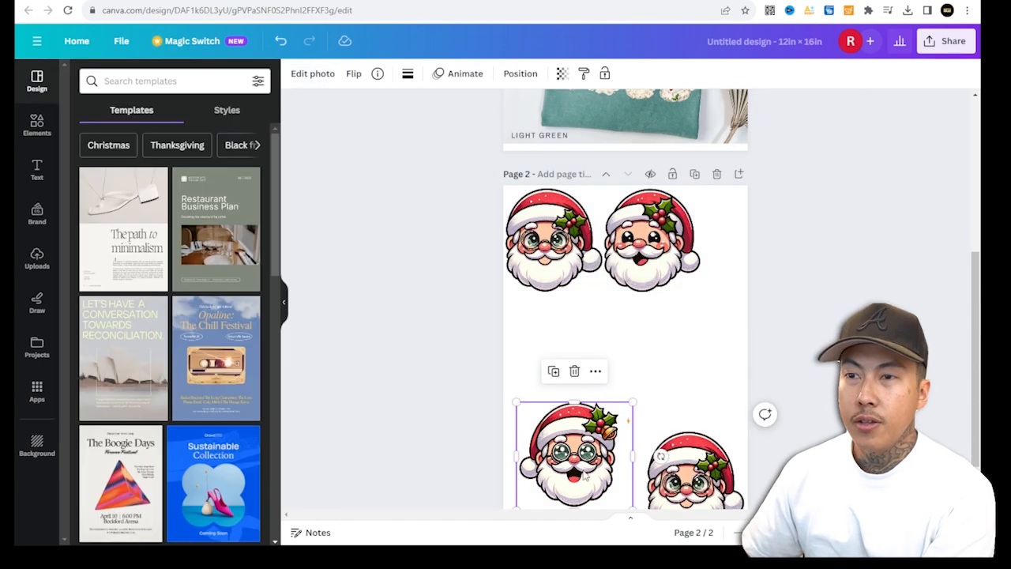
drag(577, 475, 756, 267)
Shrink all elements together and crop the last copy to the lower-right face, forming a row of four Santas.
key(ctrl+a)
drag(846, 185, 664, 301)
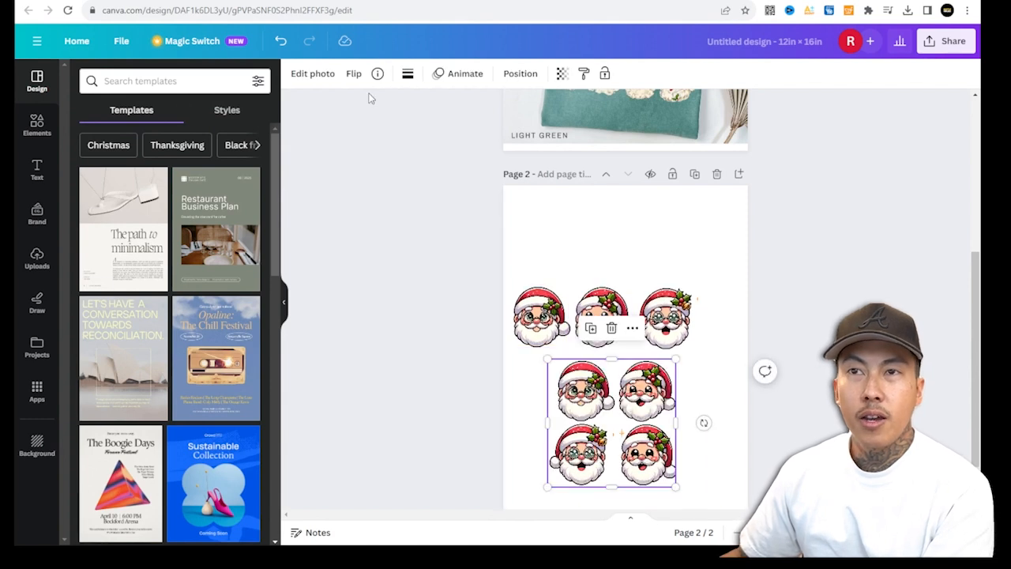
click(315, 75)
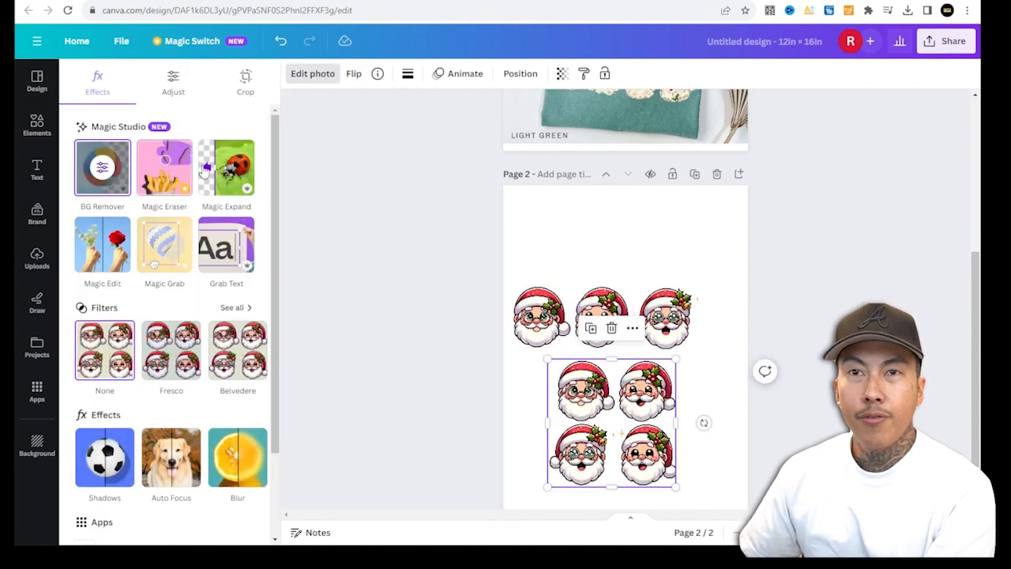
click(245, 84)
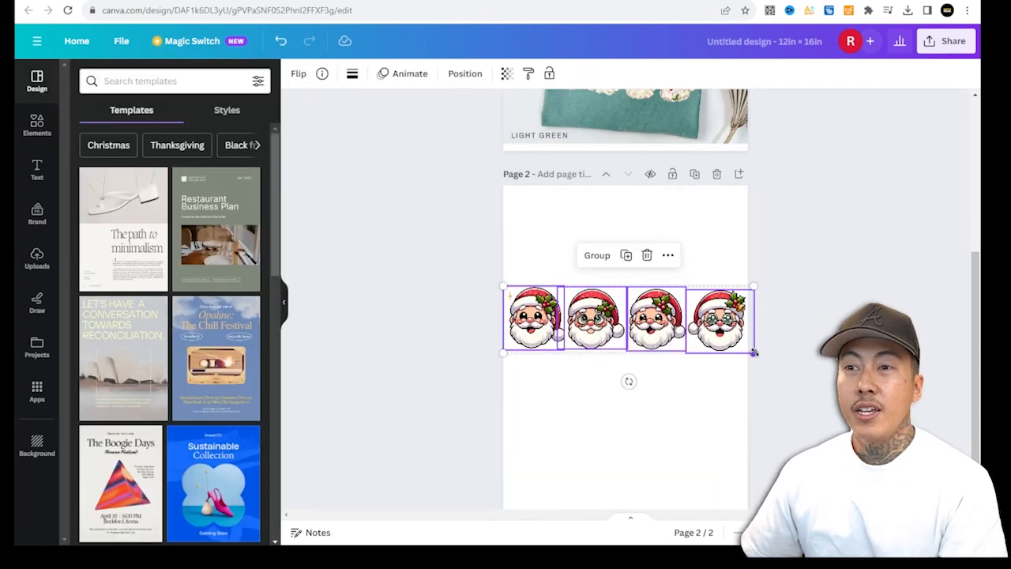
drag(753, 352, 714, 307)
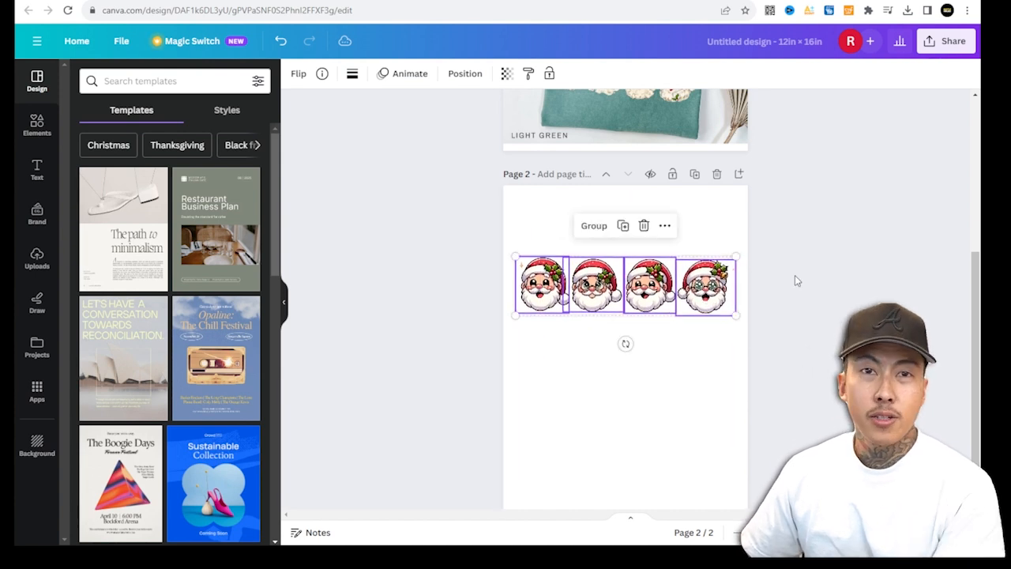
click(797, 280)
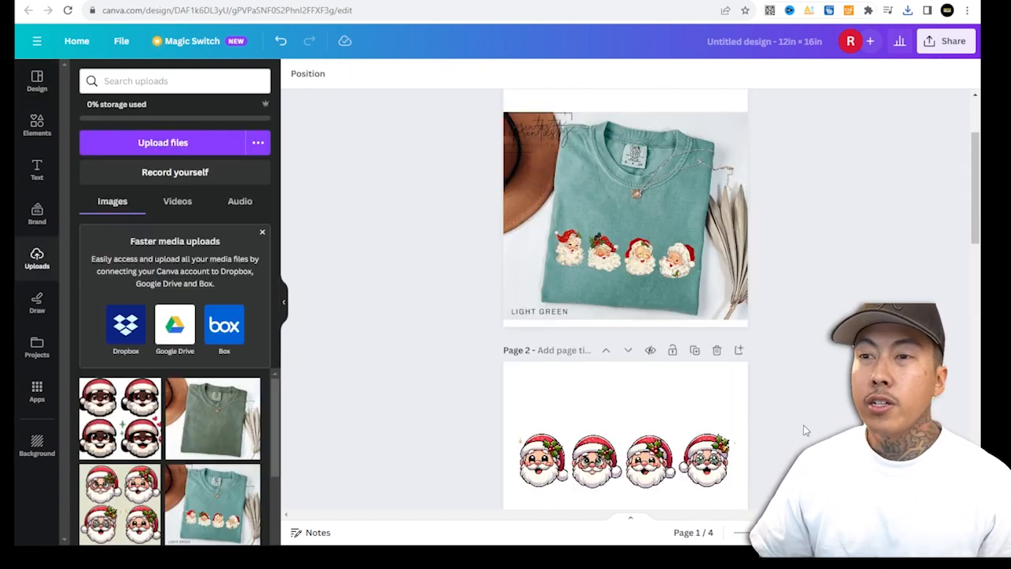
scroll(771, 417, down, 3)
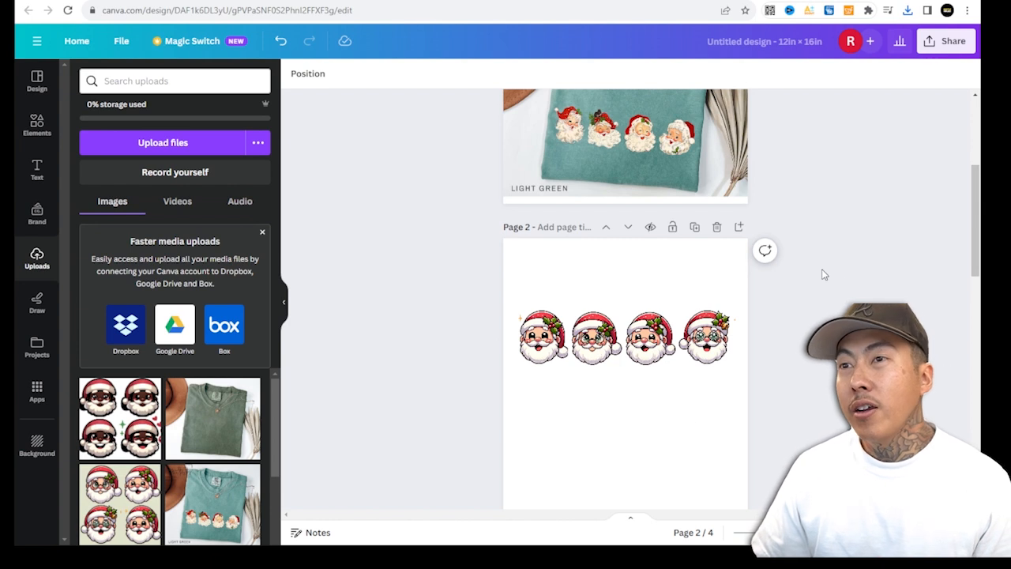
Select the whole row of four Santa faces on page 2.
drag(479, 291, 768, 390)
scroll(698, 396, down, 2)
scroll(700, 396, down, 3)
click(754, 429)
scroll(754, 429, up, 3)
scroll(754, 428, down, 5)
scroll(625, 316, up, 5)
drag(788, 324, 422, 199)
click(663, 323)
scroll(644, 315, down, 1)
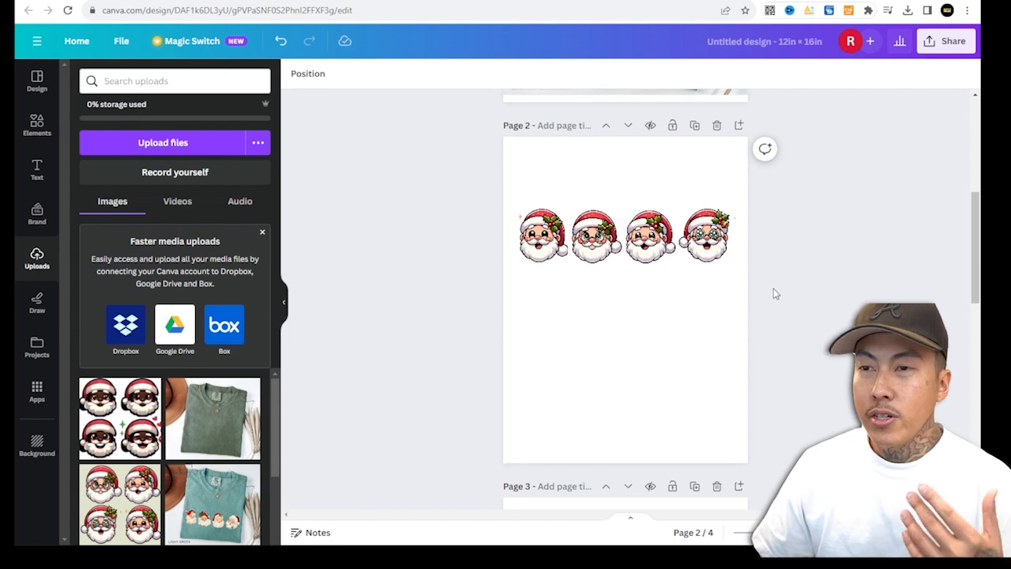
Paste the Santa row onto the green shirt mockup on page 4, scaling it down across the chest.
scroll(772, 293, down, 5)
scroll(543, 290, down, 5)
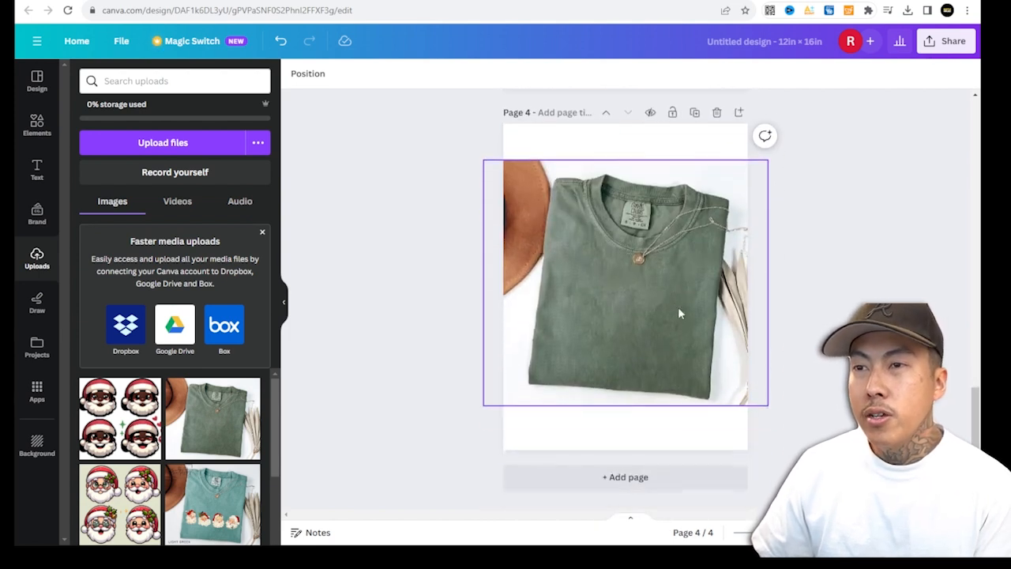
key(ctrl+v)
drag(660, 229, 670, 318)
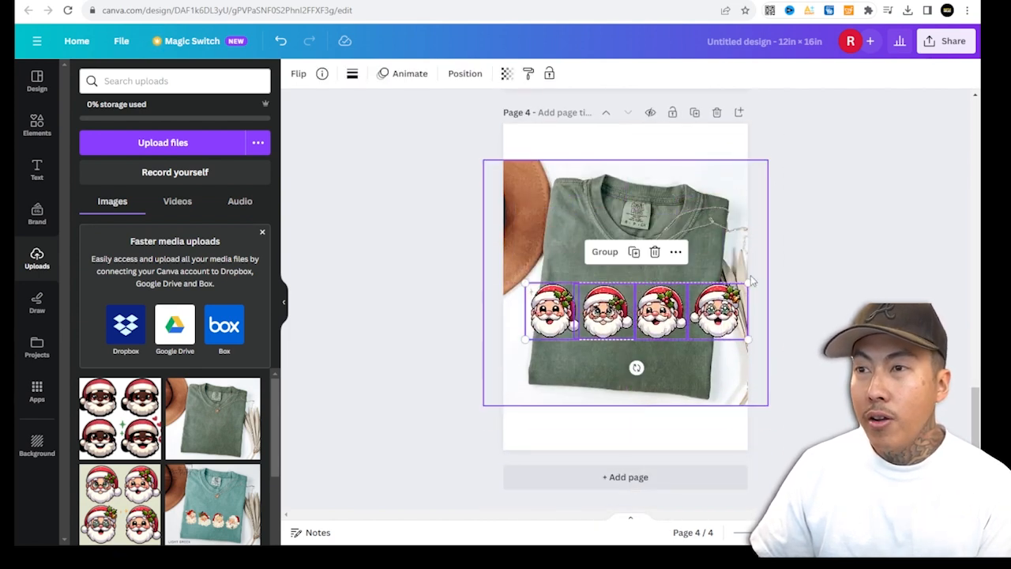
drag(748, 282, 676, 313)
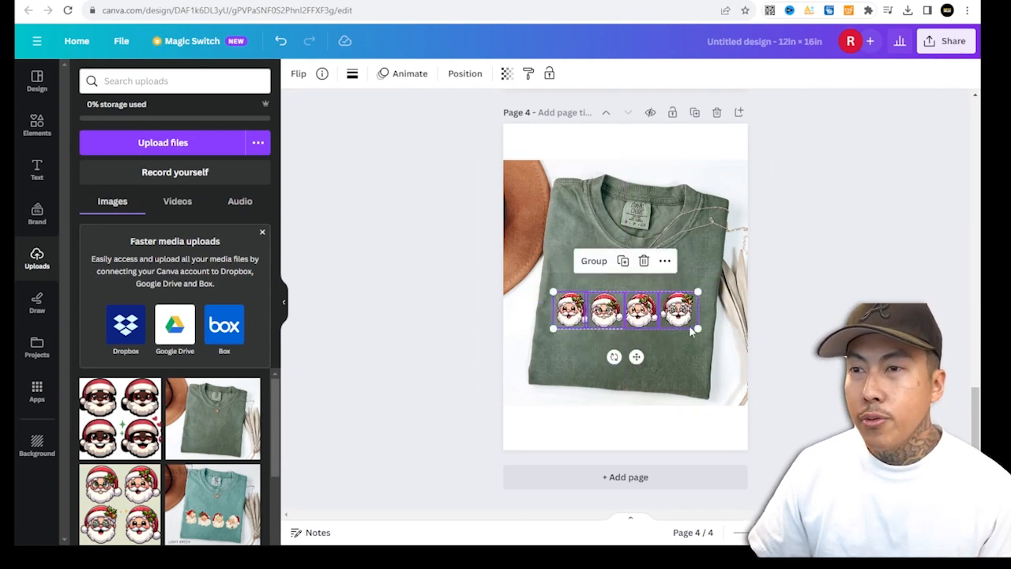
drag(614, 357, 607, 367)
mouse_move(692, 337)
mouse_down()
mouse_move(724, 349)
mouse_move(688, 339)
mouse_up()
click(896, 302)
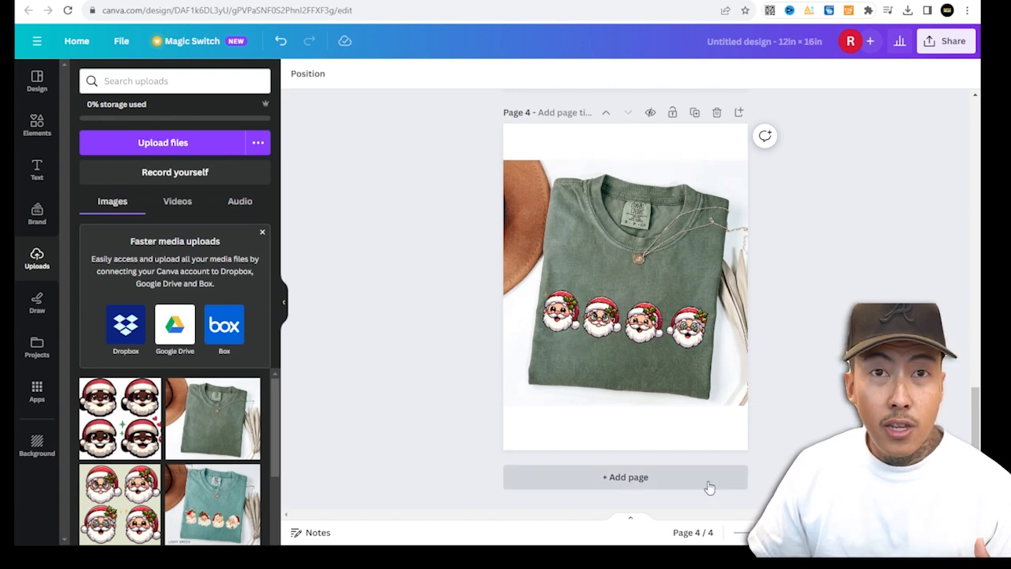
scroll(647, 342, up, 15)
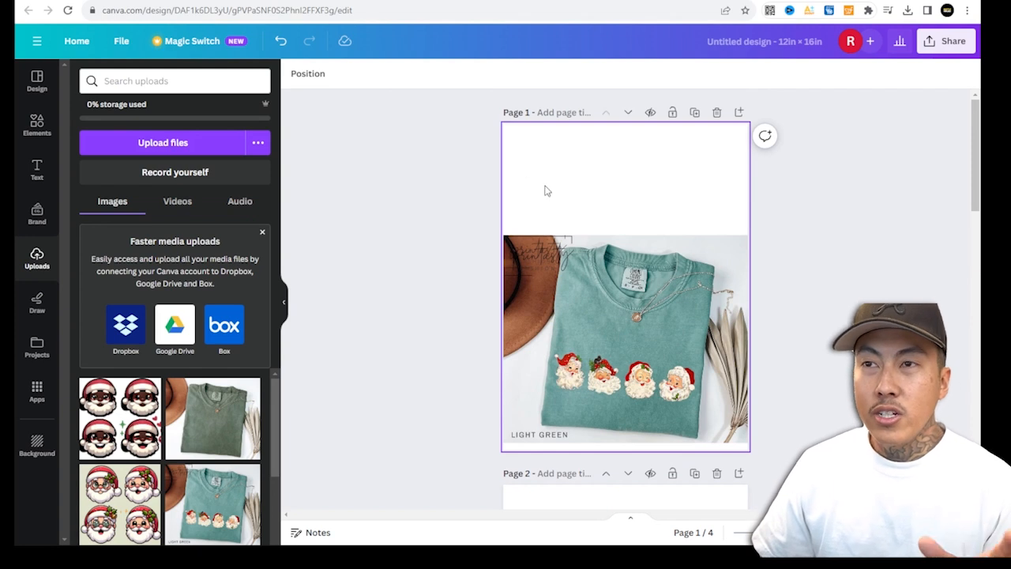
scroll(584, 237, down, 4)
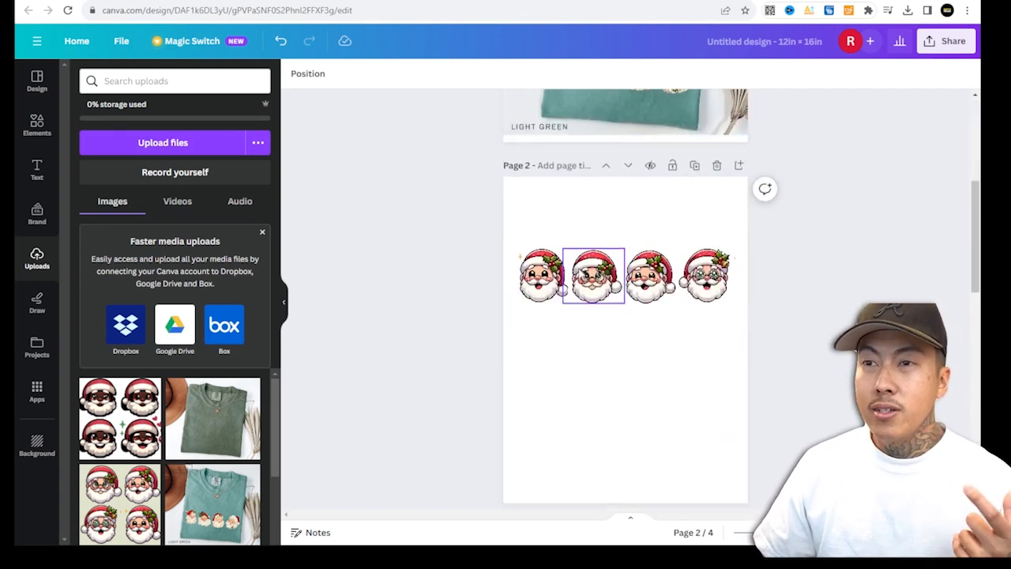